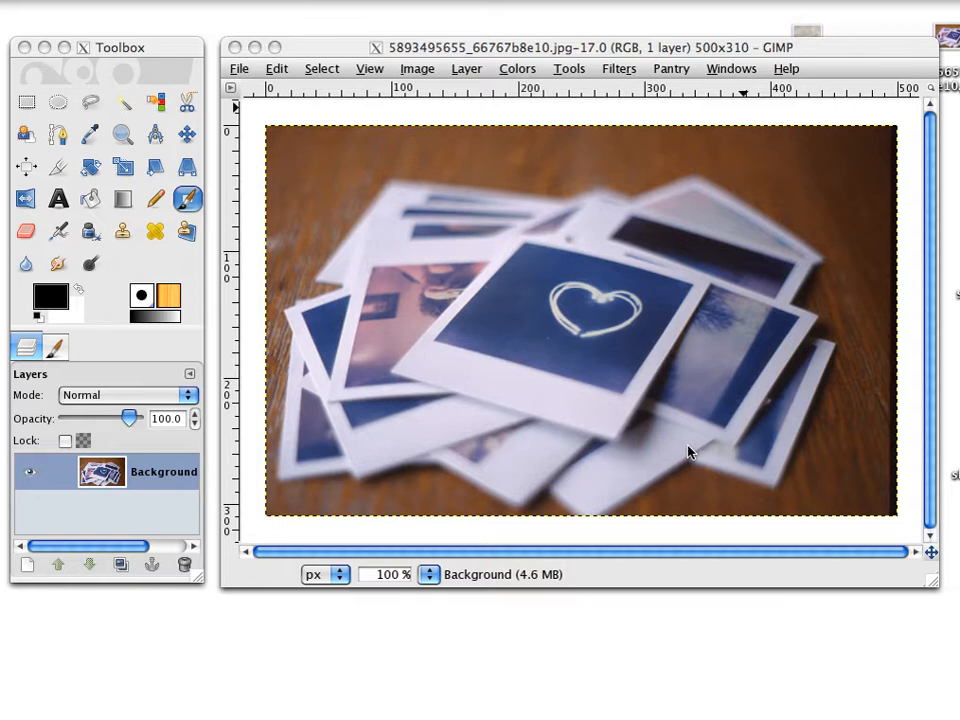
Adjust the photo's Levels on the Value channel, setting the input black point to 19 and the white point to 229.
{"action": "left_click", "coordinate": [514, 74]}
{"action": "left_click", "coordinate": [514, 70]}
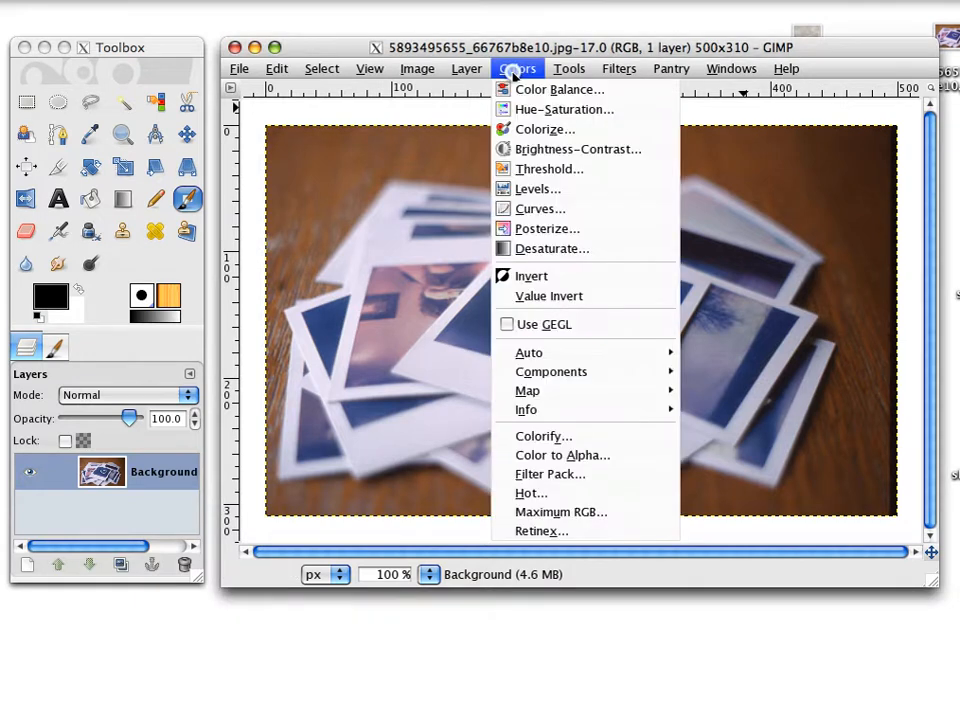
{"action": "left_click", "coordinate": [557, 191]}
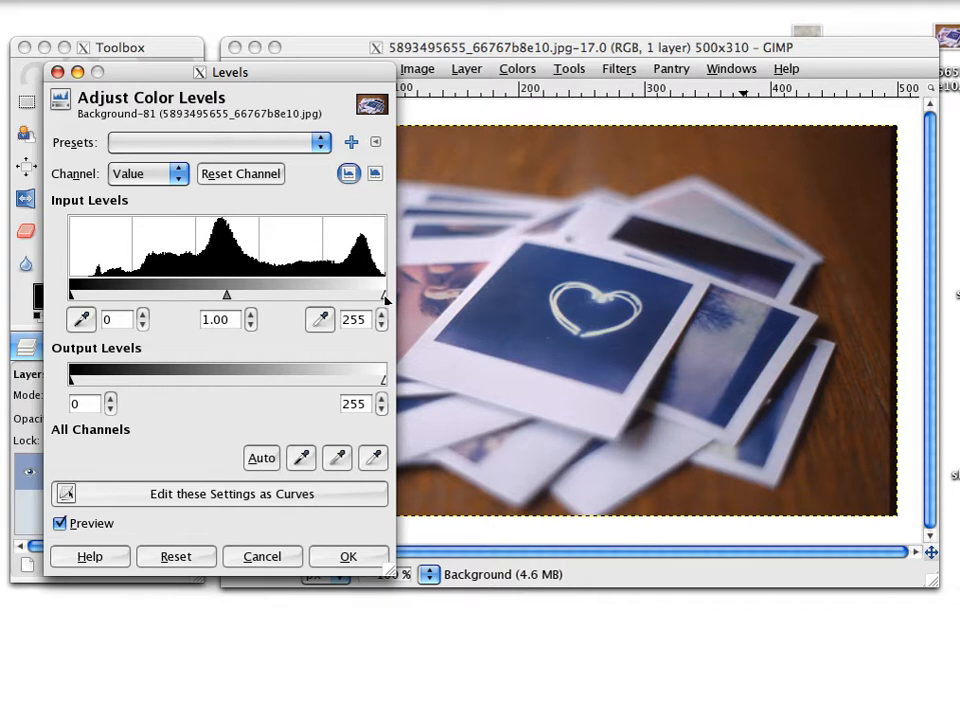
{"action": "left_click_drag", "start_coordinate": [386, 298], "coordinate": [353, 297]}
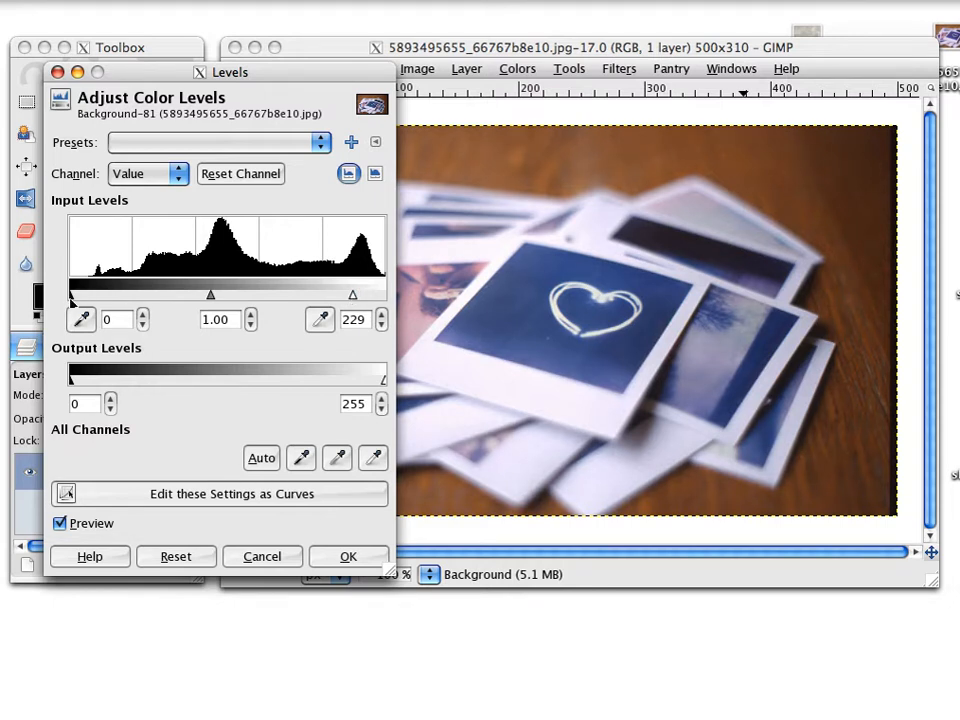
{"action": "left_click_drag", "start_coordinate": [70, 298], "coordinate": [93, 300]}
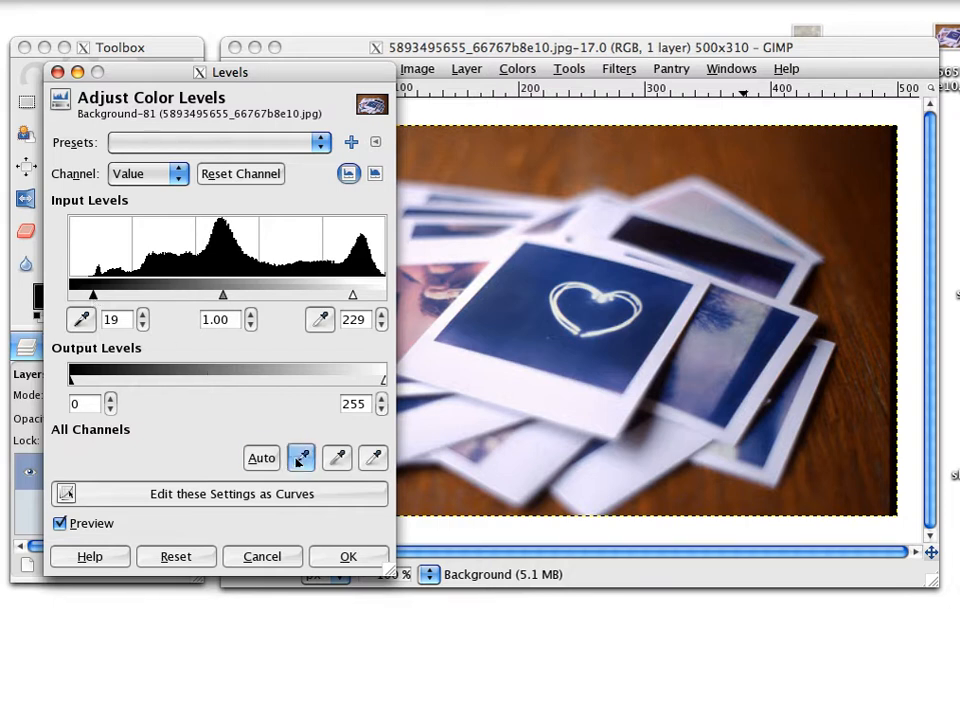
{"action": "left_click", "coordinate": [348, 557]}
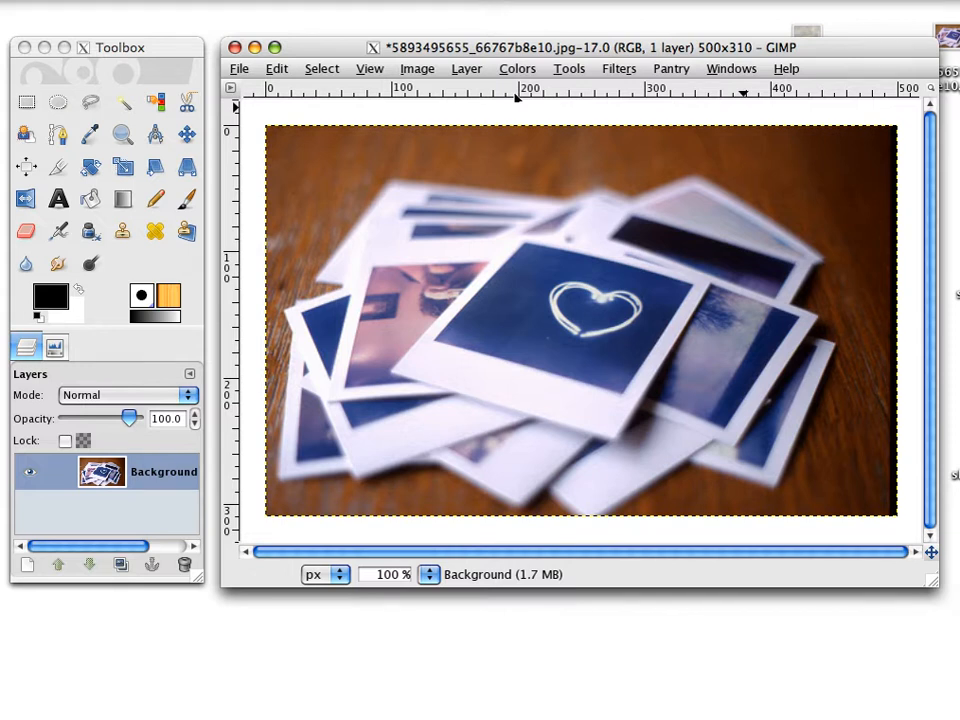
Select the brown wooden table above, beside and below the photo pile with the Fuzzy Select tool.
{"action": "left_click", "coordinate": [124, 103]}
{"action": "left_click", "coordinate": [58, 136]}
{"action": "left_click", "coordinate": [90, 103]}
{"action": "left_click", "coordinate": [123, 104]}
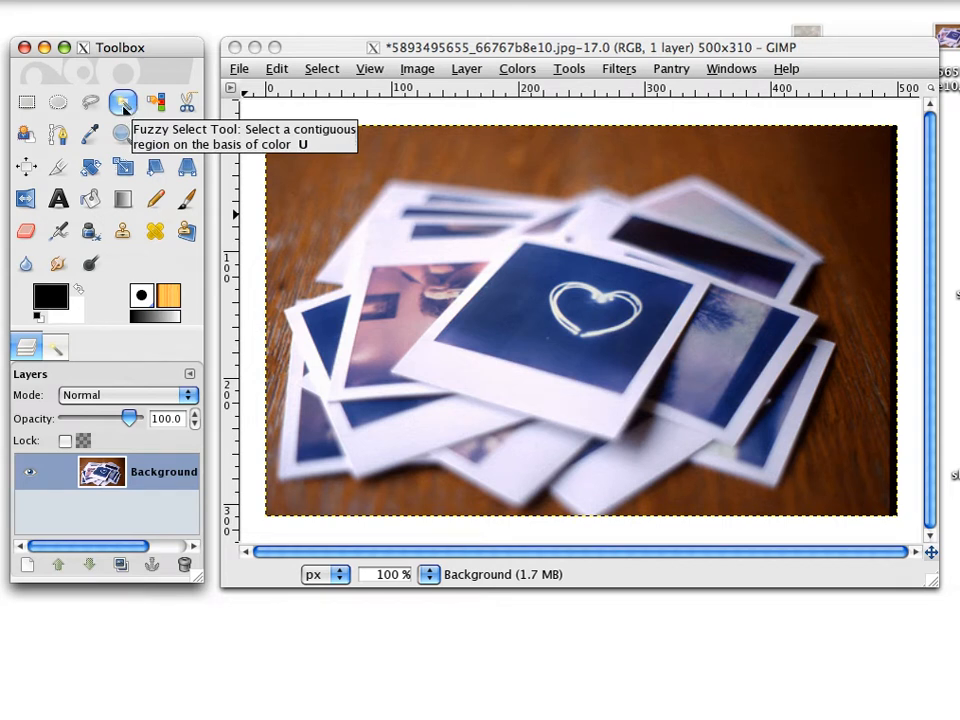
{"action": "left_click", "coordinate": [124, 106]}
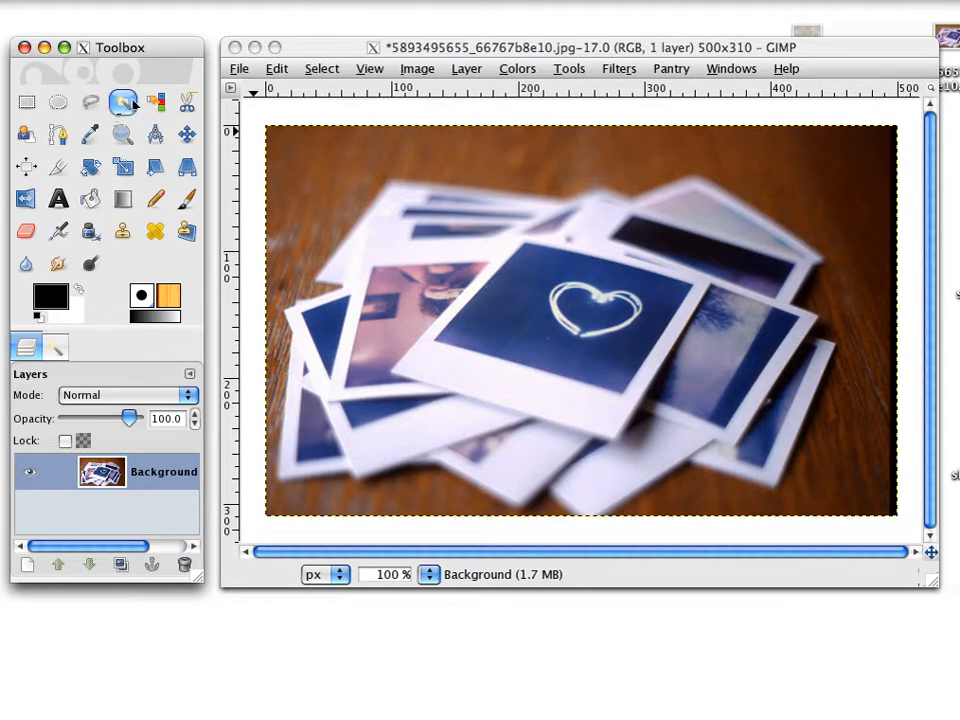
{"action": "left_click_drag", "start_coordinate": [350, 172], "coordinate": [686, 515]}
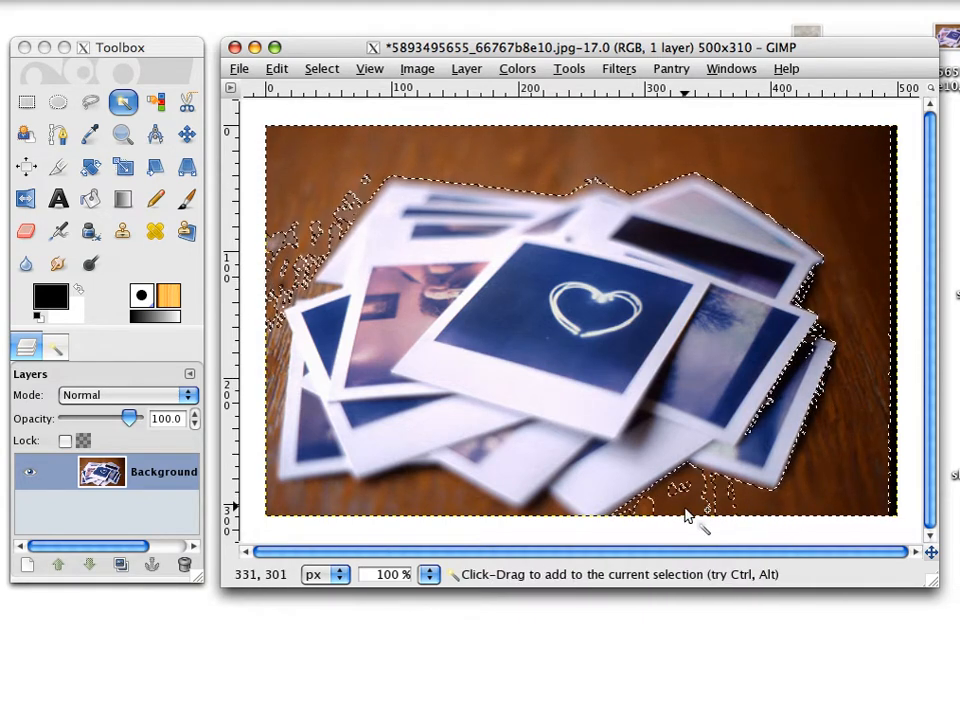
{"action": "left_click", "coordinate": [645, 502], "text": "shift"}
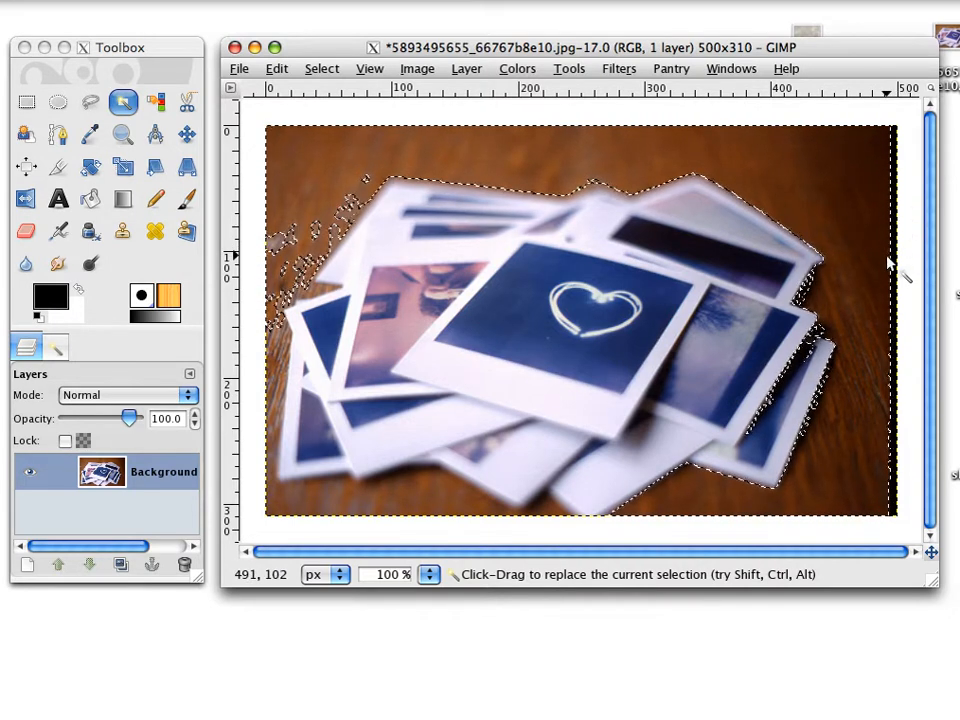
{"action": "left_click_drag", "start_coordinate": [413, 497], "coordinate": [420, 519]}
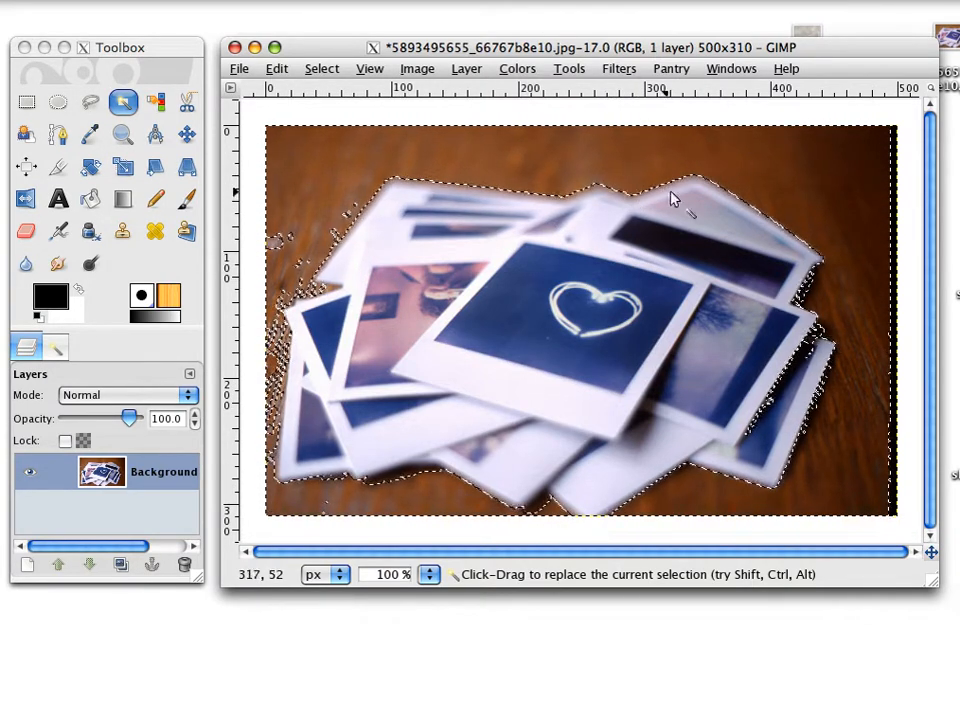
Add the dark strip along the image's right edge and the stray specks left of the pile to the selection.
{"action": "key", "text": "shift"}
{"action": "left_click", "coordinate": [894, 411], "text": "shift"}
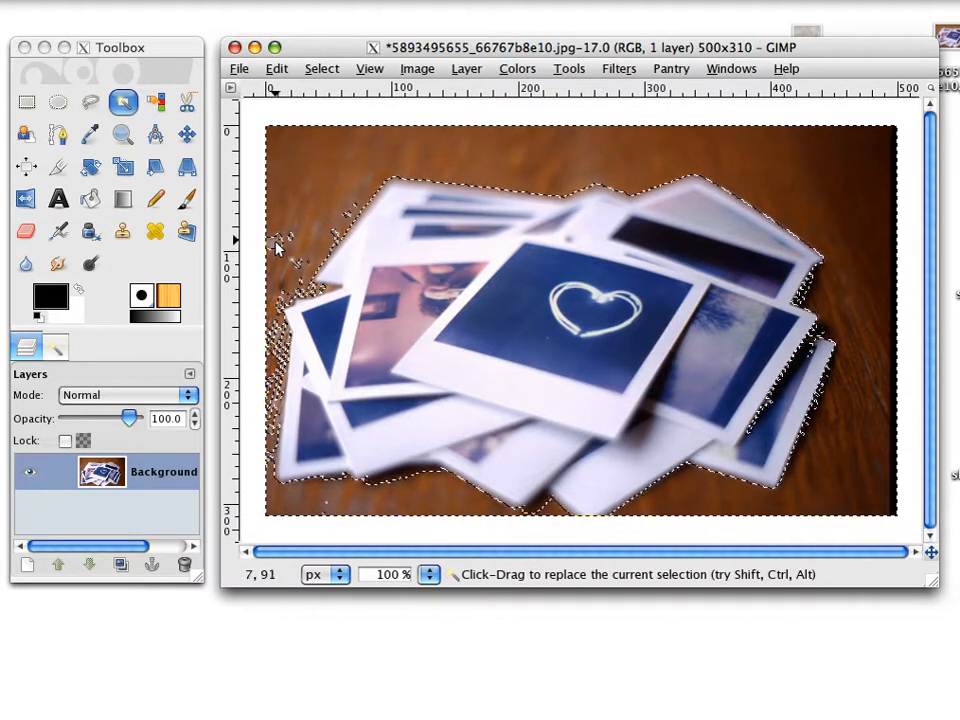
{"action": "mouse_move", "coordinate": [277, 242]}
{"action": "left_mouse_down"}
{"action": "mouse_move", "coordinate": [283, 297]}
{"action": "mouse_move", "coordinate": [311, 246]}
{"action": "left_mouse_up"}
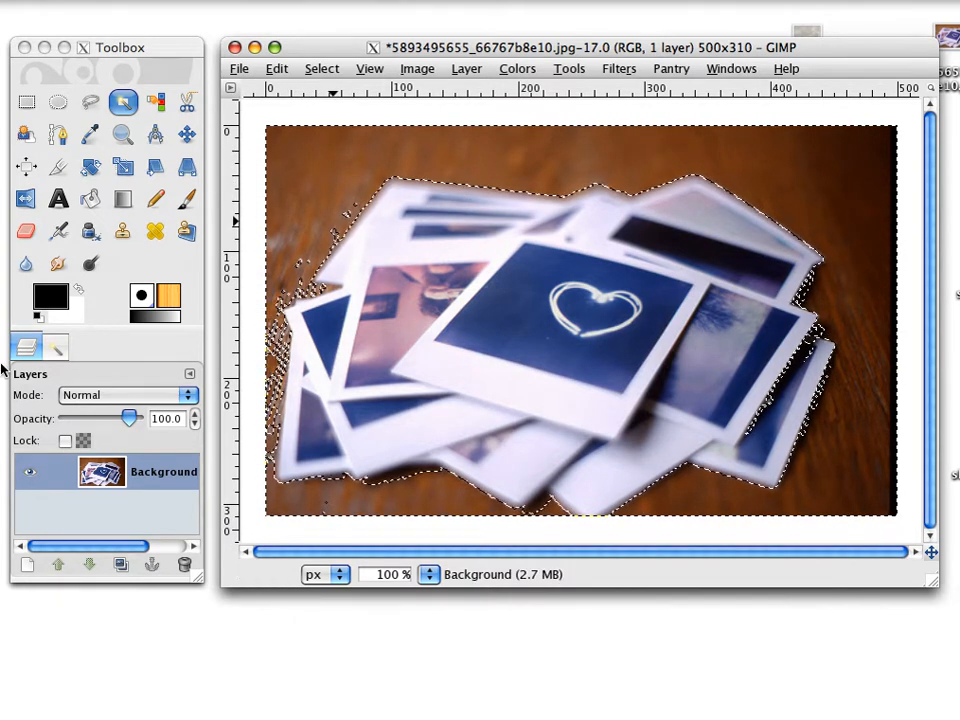
Close the Layers dialog docked in the Toolbox.
{"action": "left_click", "coordinate": [28, 350]}
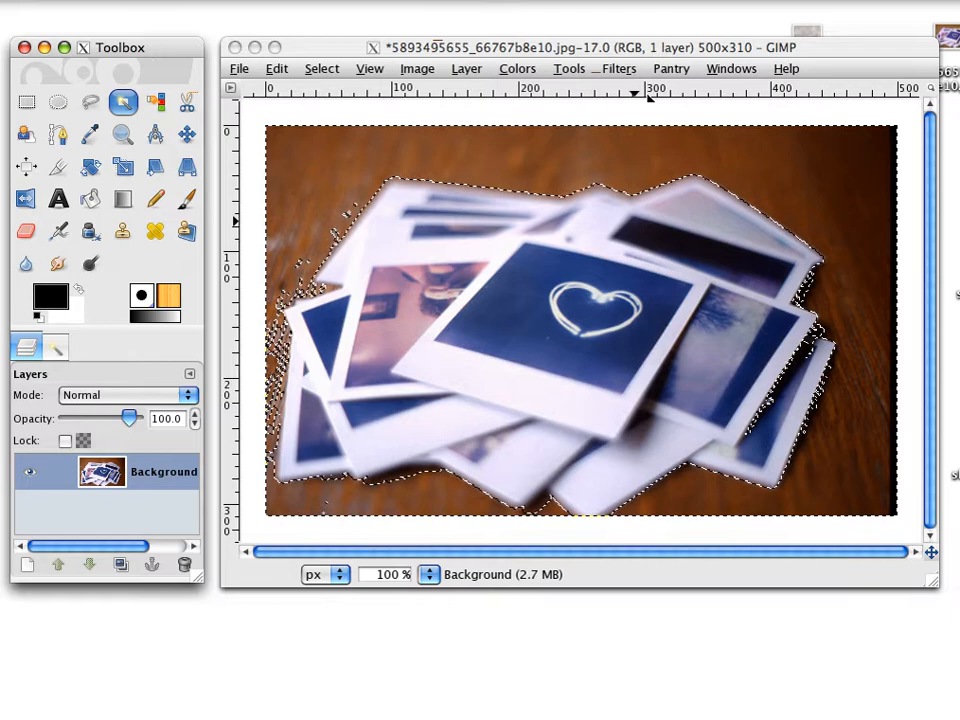
{"action": "left_click", "coordinate": [730, 72]}
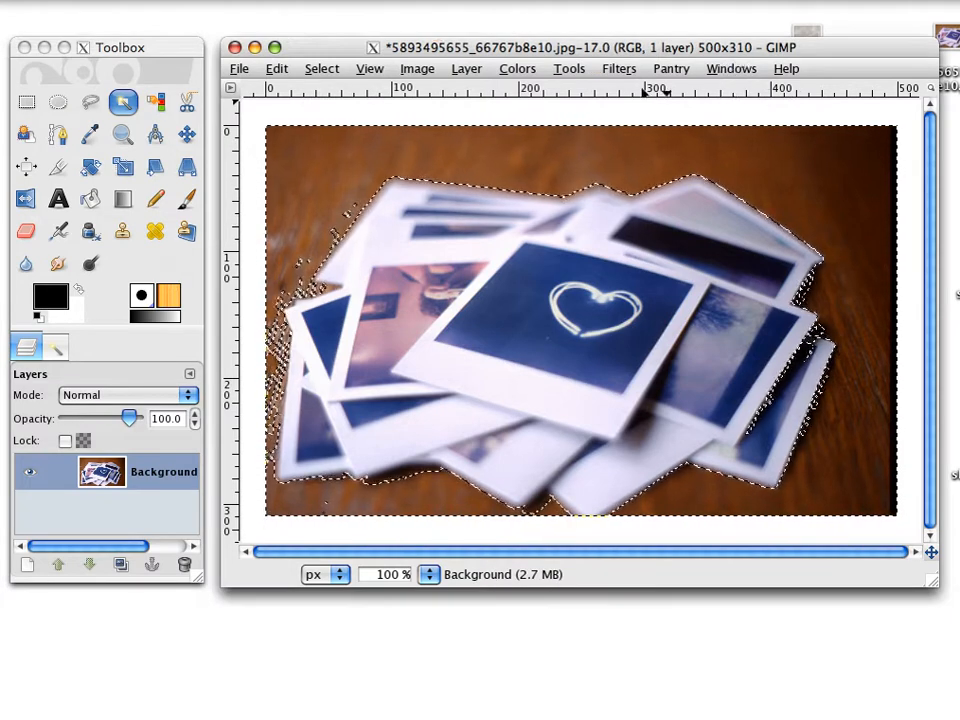
{"action": "left_click", "coordinate": [31, 350]}
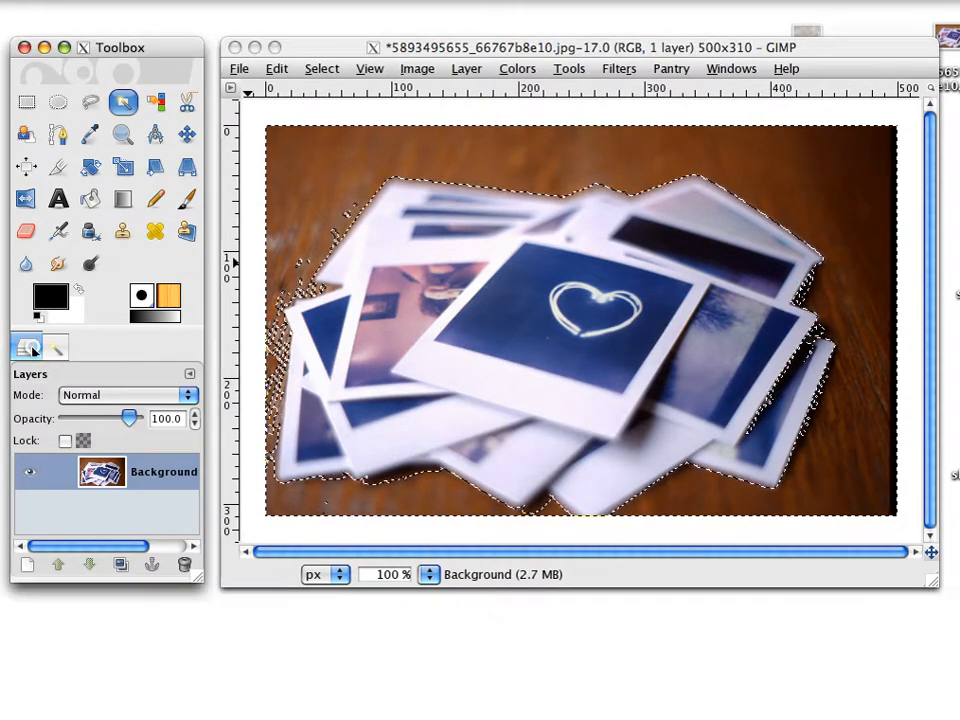
{"action": "left_click", "coordinate": [190, 375]}
{"action": "left_click", "coordinate": [124, 422]}
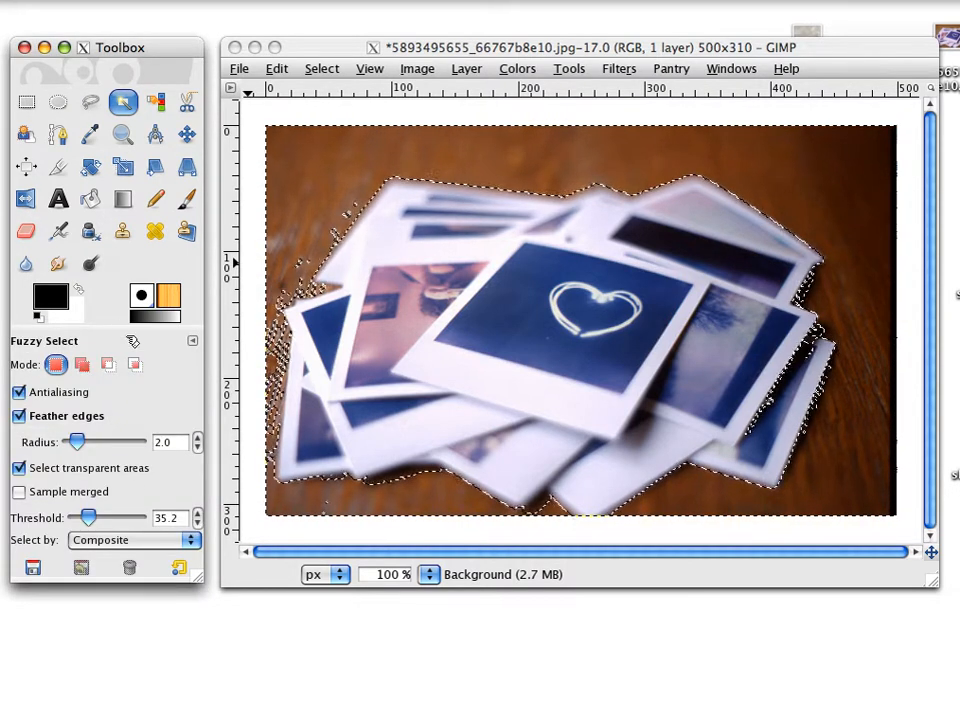
Open the Layers dialog again and dock it in the Toolbox beside the tool options.
{"action": "left_click", "coordinate": [733, 70]}
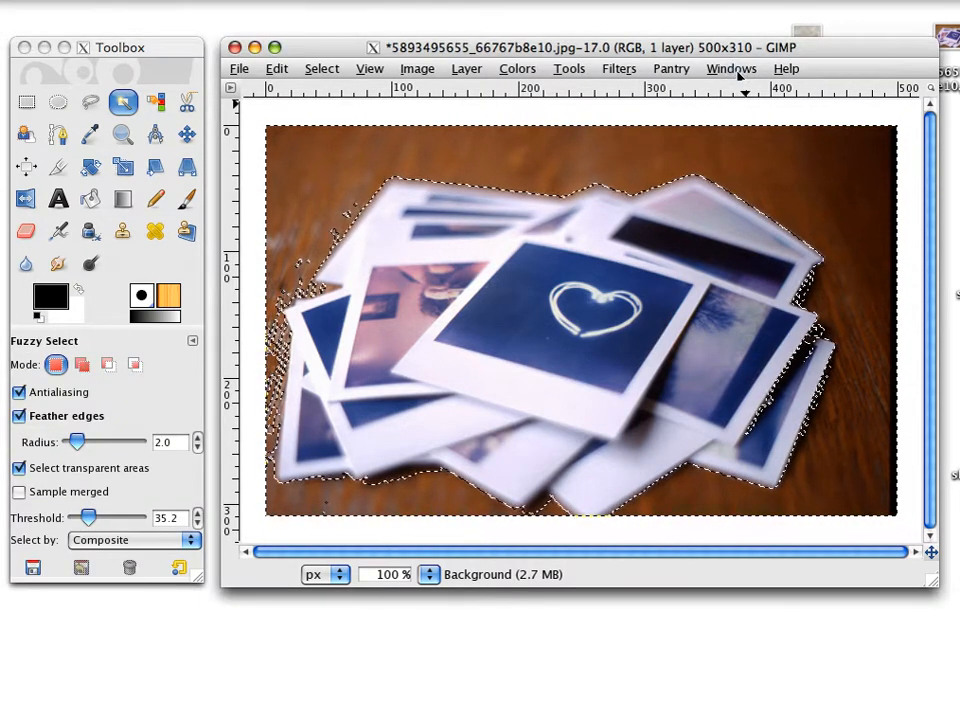
{"action": "left_click", "coordinate": [733, 70]}
{"action": "mouse_move", "coordinate": [755, 112]}
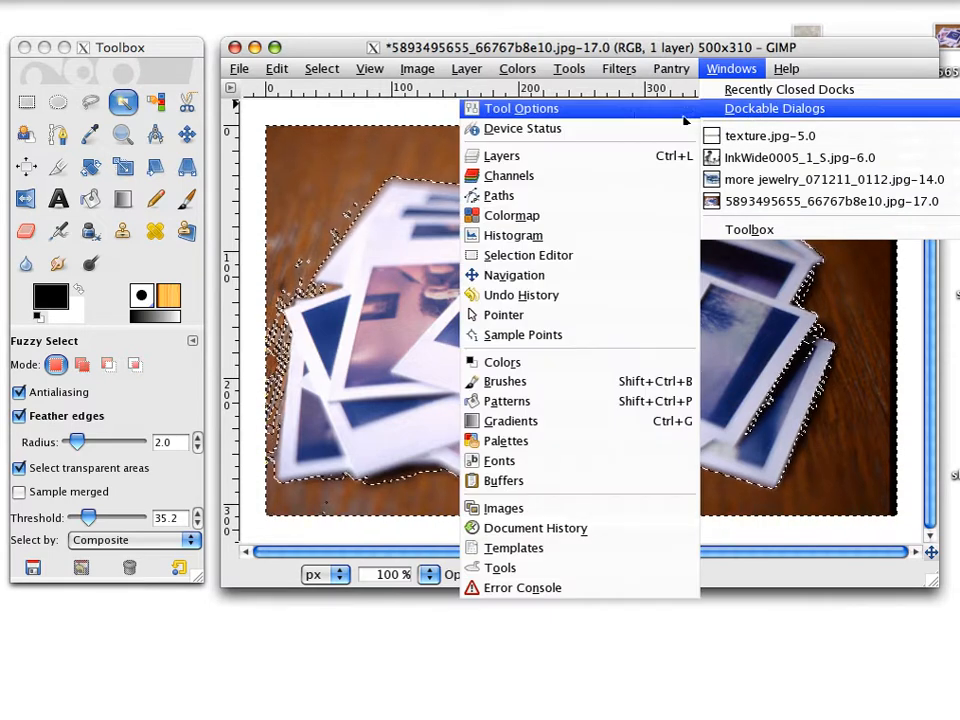
{"action": "left_click", "coordinate": [590, 160]}
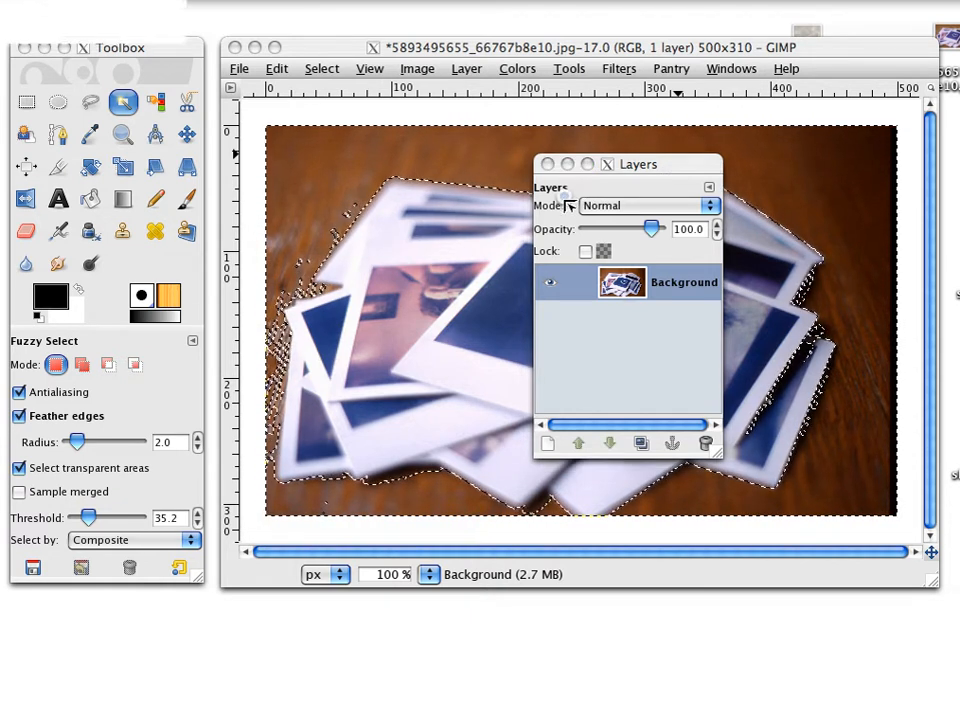
{"action": "left_click_drag", "start_coordinate": [577, 190], "coordinate": [568, 204]}
{"action": "left_click_drag", "start_coordinate": [421, 281], "coordinate": [73, 342]}
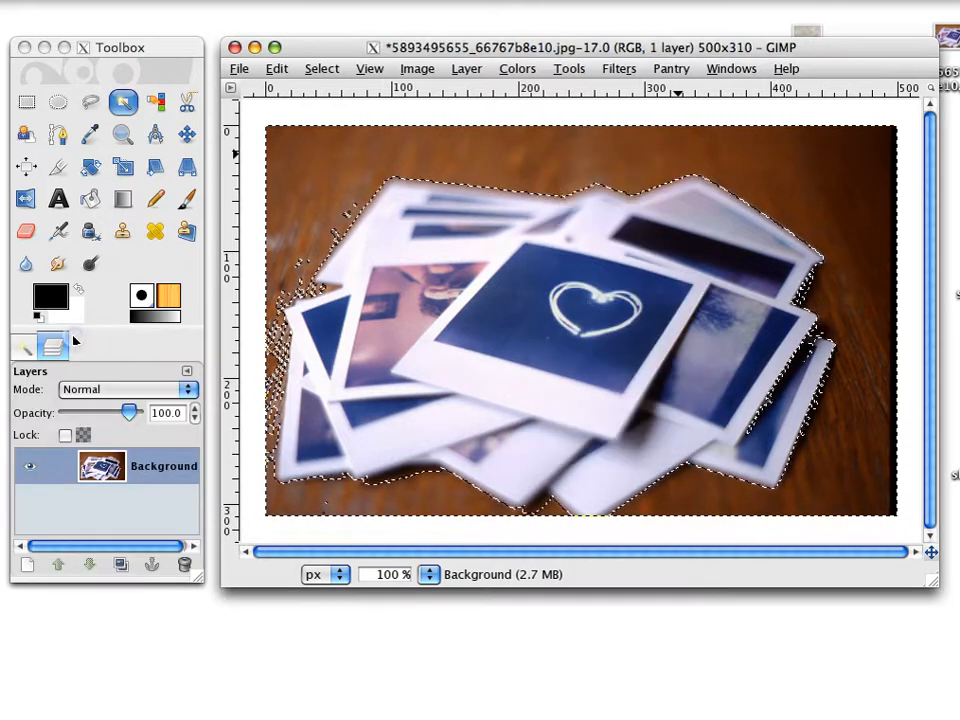
Reorder the docked dialogs so Layers comes before the tool options, and leave the layer list showing.
{"action": "left_click", "coordinate": [59, 347]}
{"action": "left_click", "coordinate": [34, 349]}
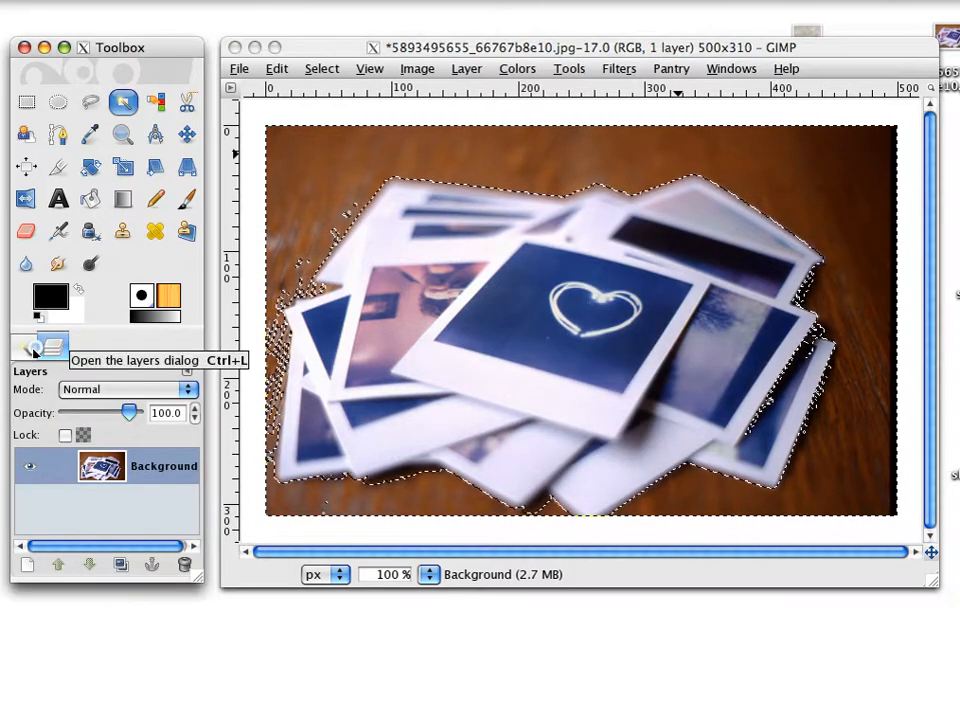
{"action": "left_click_drag", "start_coordinate": [51, 344], "coordinate": [21, 347]}
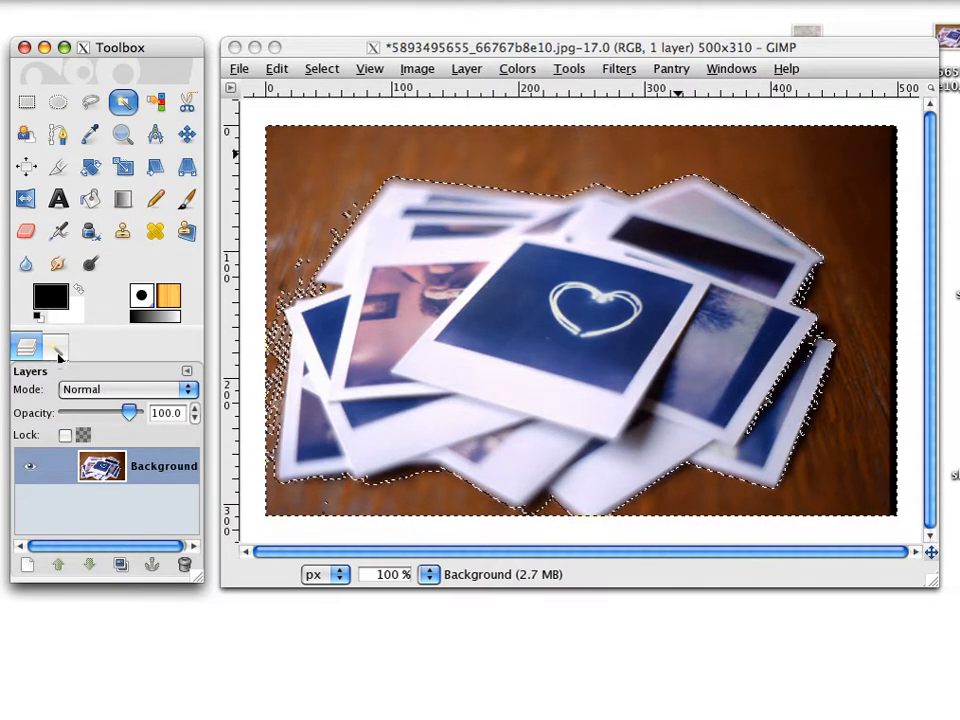
{"action": "left_click", "coordinate": [57, 350]}
{"action": "left_click", "coordinate": [30, 350]}
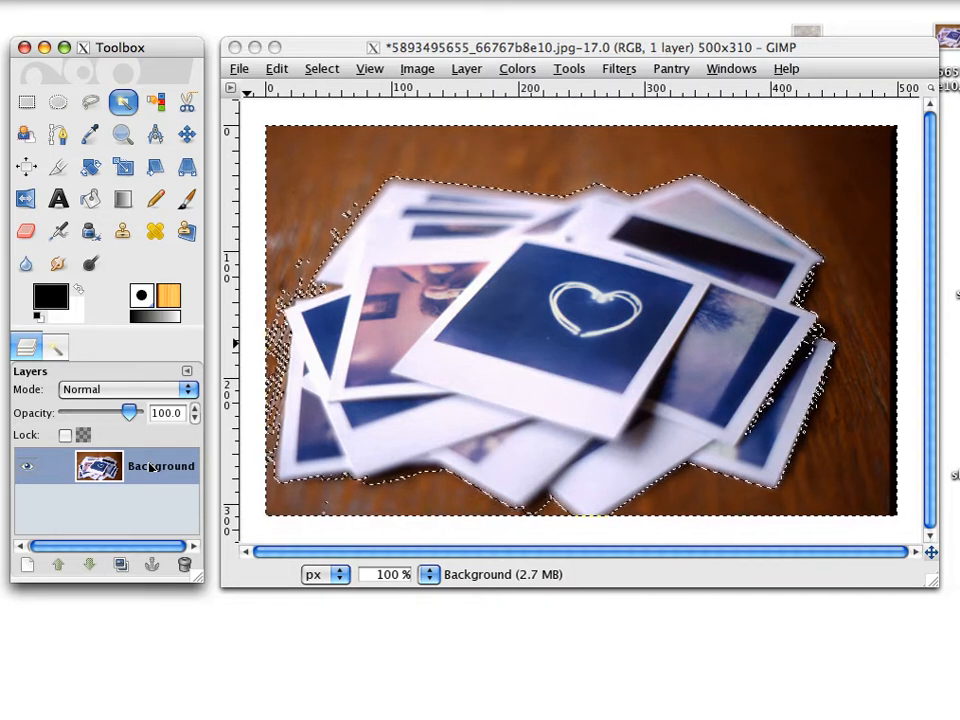
Add a layer mask initialized to White (full opacity) to the Background layer.
{"action": "right_click", "coordinate": [150, 466]}
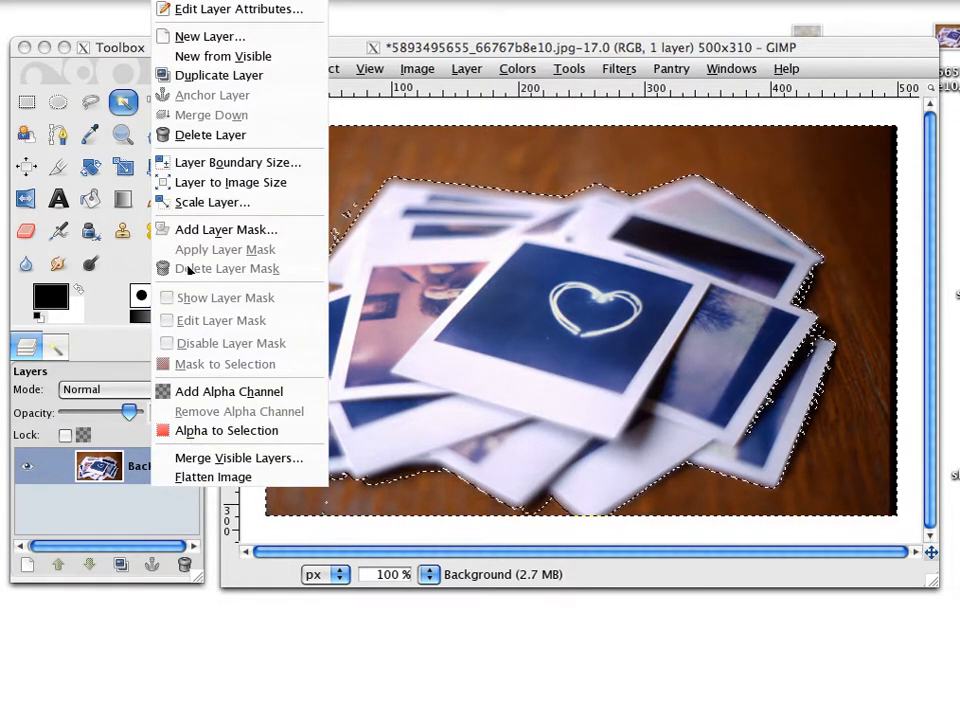
{"action": "left_click", "coordinate": [222, 230]}
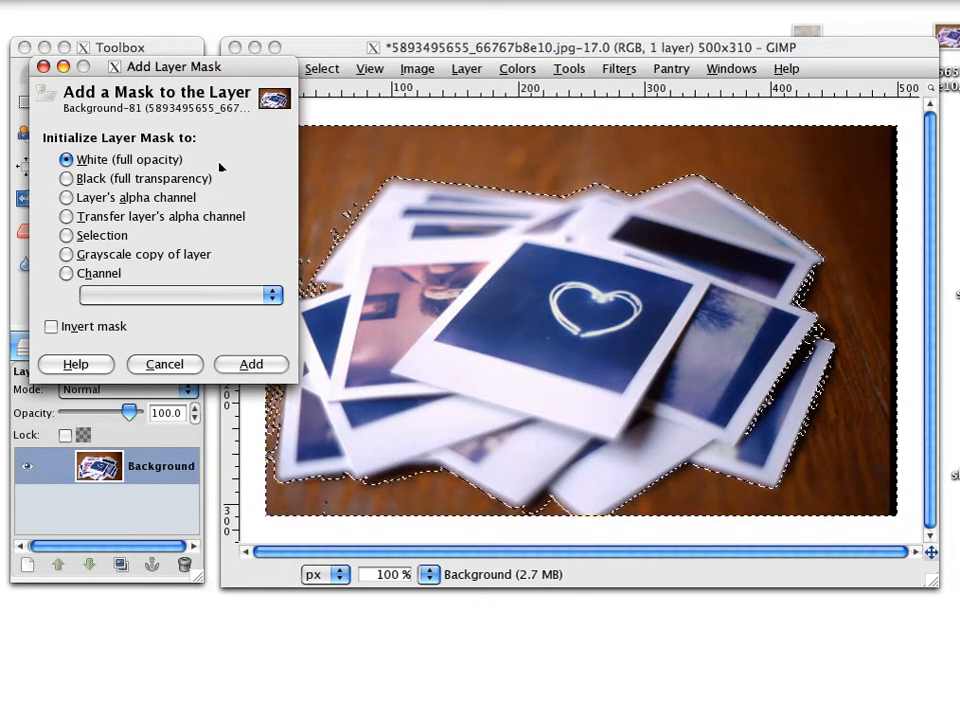
{"action": "left_click", "coordinate": [251, 364]}
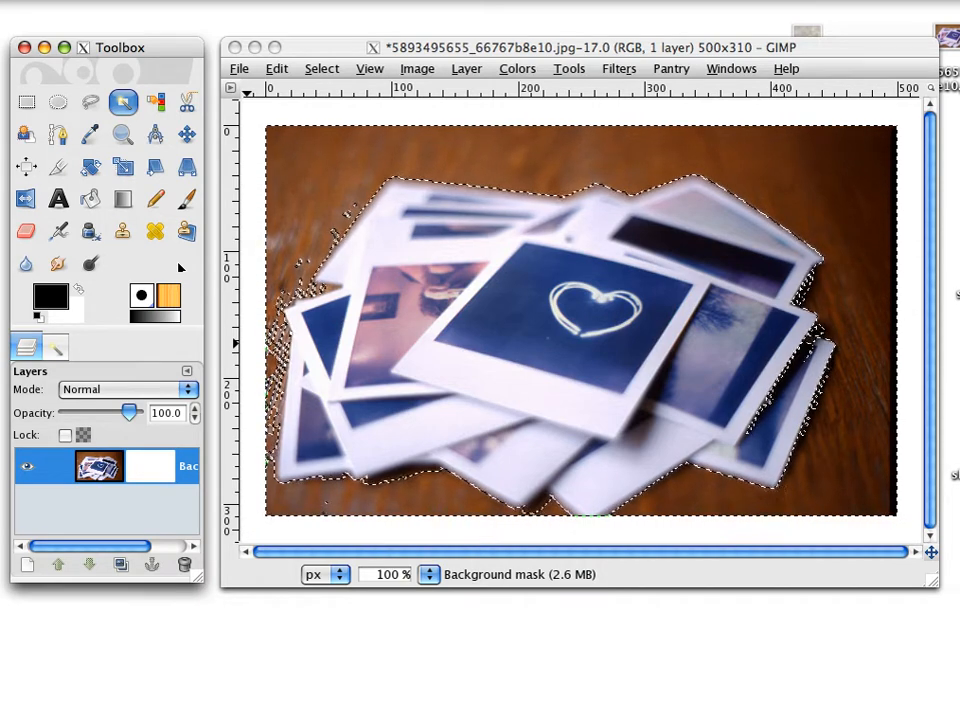
Paint the layer mask black with the Paintbrush over the selected wooden background above and to the right of the photo pile.
{"action": "double_click", "coordinate": [185, 200]}
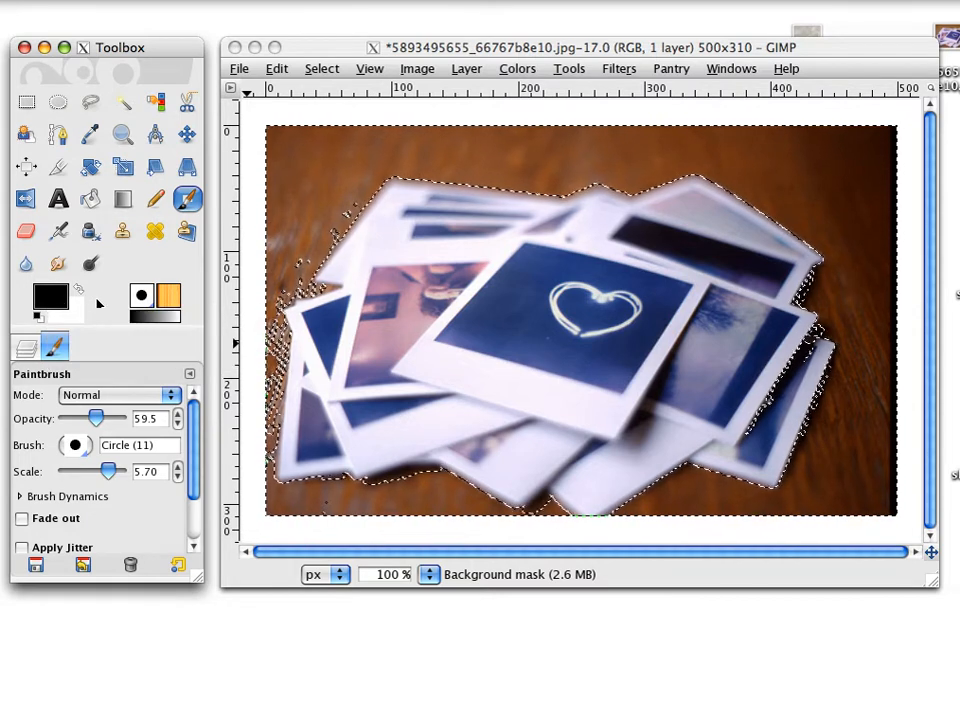
{"action": "left_click", "coordinate": [39, 318]}
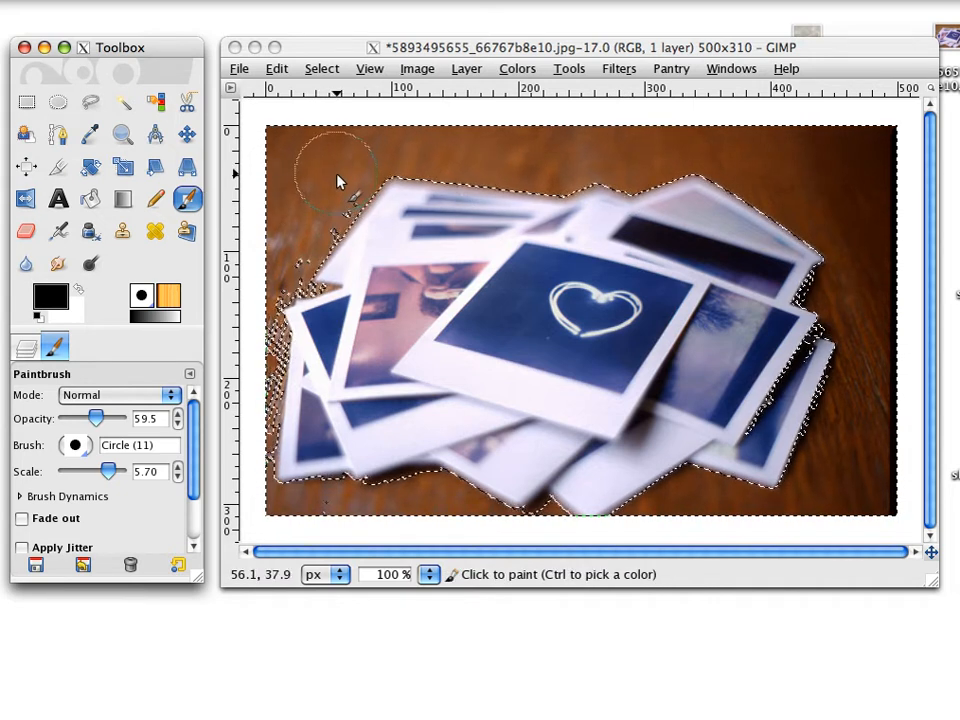
{"action": "mouse_move", "coordinate": [325, 160]}
{"action": "left_mouse_down"}
{"action": "mouse_move", "coordinate": [305, 184]}
{"action": "mouse_move", "coordinate": [287, 160]}
{"action": "left_mouse_up"}
{"action": "left_click_drag", "start_coordinate": [300, 232], "coordinate": [280, 265]}
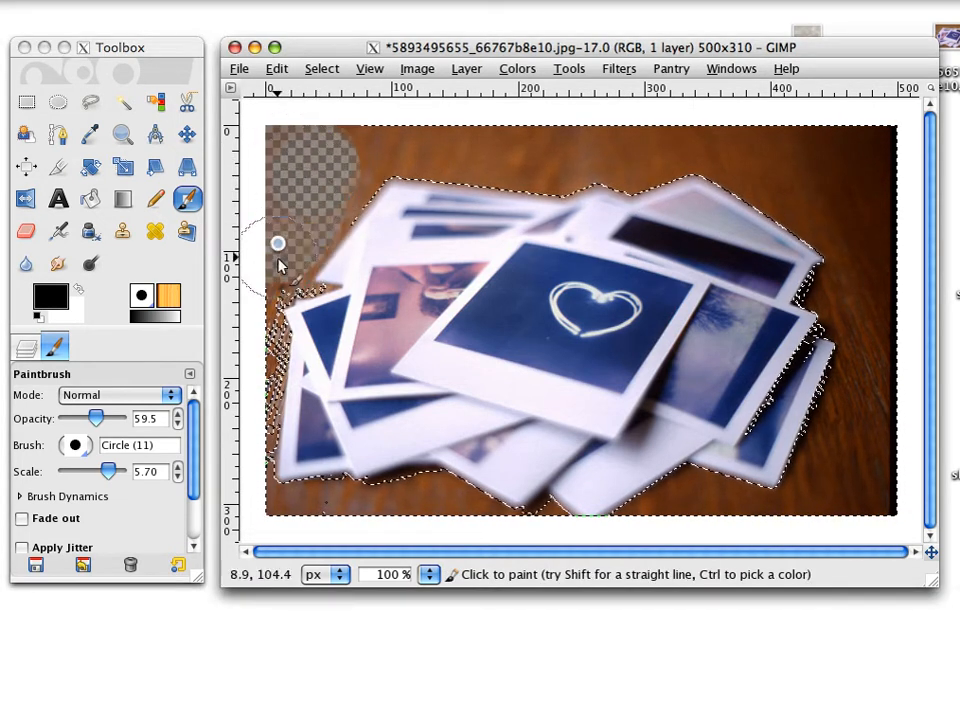
{"action": "mouse_move", "coordinate": [285, 138]}
{"action": "left_mouse_down"}
{"action": "mouse_move", "coordinate": [367, 127]}
{"action": "mouse_move", "coordinate": [354, 155]}
{"action": "mouse_move", "coordinate": [399, 155]}
{"action": "mouse_move", "coordinate": [260, 160]}
{"action": "left_mouse_up"}
{"action": "mouse_move", "coordinate": [306, 198]}
{"action": "left_mouse_down"}
{"action": "mouse_move", "coordinate": [284, 232]}
{"action": "mouse_move", "coordinate": [300, 255]}
{"action": "mouse_move", "coordinate": [310, 237]}
{"action": "mouse_move", "coordinate": [426, 155]}
{"action": "mouse_move", "coordinate": [395, 158]}
{"action": "mouse_move", "coordinate": [478, 153]}
{"action": "left_mouse_up"}
{"action": "mouse_move", "coordinate": [645, 155]}
{"action": "left_mouse_down"}
{"action": "mouse_move", "coordinate": [838, 154]}
{"action": "mouse_move", "coordinate": [812, 185]}
{"action": "mouse_move", "coordinate": [597, 145]}
{"action": "left_mouse_up"}
{"action": "mouse_move", "coordinate": [356, 158]}
{"action": "left_mouse_down"}
{"action": "mouse_move", "coordinate": [496, 166]}
{"action": "mouse_move", "coordinate": [825, 218]}
{"action": "mouse_move", "coordinate": [378, 120]}
{"action": "left_mouse_up"}
{"action": "mouse_move", "coordinate": [882, 165]}
{"action": "left_mouse_down"}
{"action": "mouse_move", "coordinate": [853, 313]}
{"action": "mouse_move", "coordinate": [889, 444]}
{"action": "mouse_move", "coordinate": [855, 432]}
{"action": "mouse_move", "coordinate": [831, 439]}
{"action": "mouse_move", "coordinate": [889, 493]}
{"action": "mouse_move", "coordinate": [897, 367]}
{"action": "left_mouse_up"}
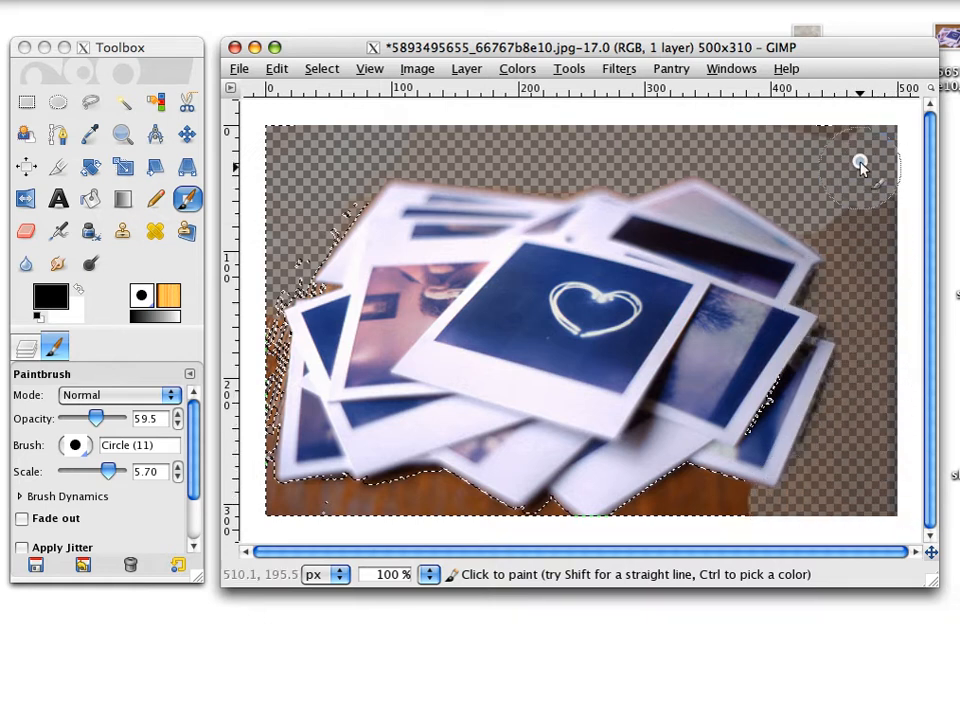
{"action": "left_click_drag", "start_coordinate": [865, 195], "coordinate": [868, 210]}
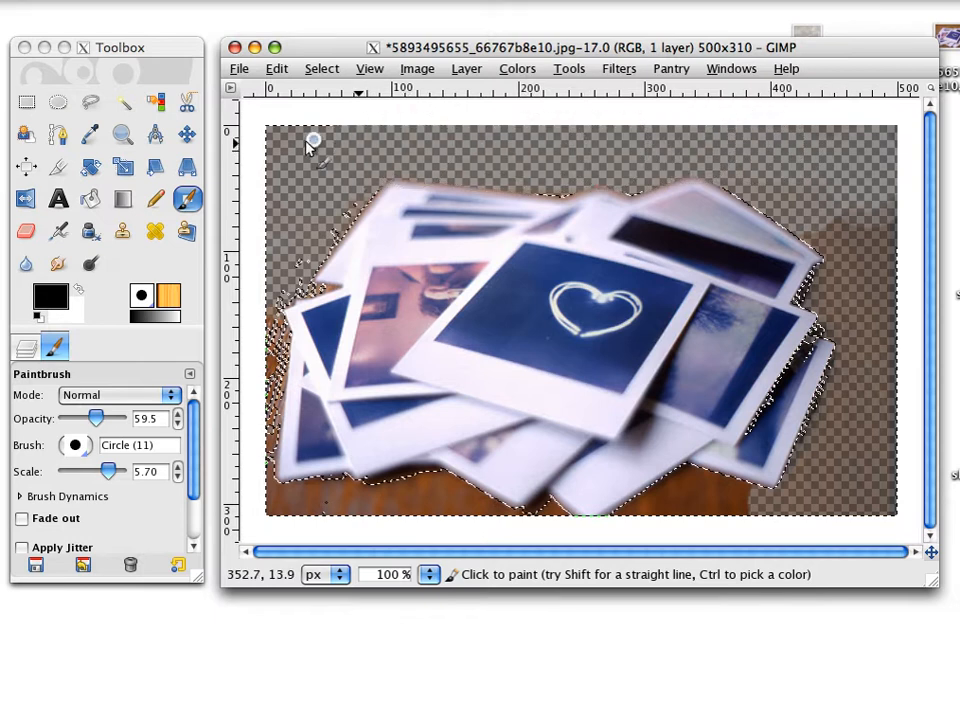
Paint the layer mask black with the Paintbrush over the wooden background to the left of and below the photo pile.
{"action": "mouse_move", "coordinate": [310, 161]}
{"action": "left_mouse_down"}
{"action": "mouse_move", "coordinate": [305, 313]}
{"action": "mouse_move", "coordinate": [287, 405]}
{"action": "mouse_move", "coordinate": [283, 513]}
{"action": "mouse_move", "coordinate": [279, 399]}
{"action": "left_mouse_up"}
{"action": "mouse_move", "coordinate": [265, 298]}
{"action": "left_mouse_down"}
{"action": "mouse_move", "coordinate": [279, 421]}
{"action": "mouse_move", "coordinate": [297, 506]}
{"action": "mouse_move", "coordinate": [387, 509]}
{"action": "mouse_move", "coordinate": [543, 481]}
{"action": "left_mouse_up"}
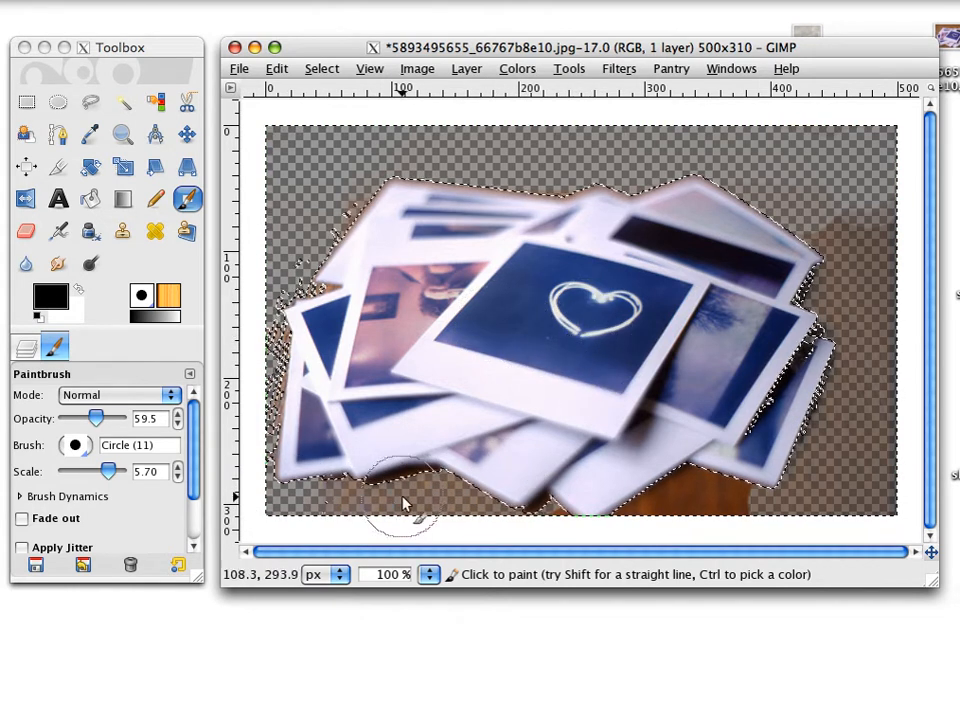
{"action": "mouse_move", "coordinate": [376, 491]}
{"action": "left_mouse_down"}
{"action": "mouse_move", "coordinate": [516, 507]}
{"action": "mouse_move", "coordinate": [452, 499]}
{"action": "left_mouse_up"}
{"action": "mouse_move", "coordinate": [450, 498]}
{"action": "left_mouse_down"}
{"action": "mouse_move", "coordinate": [319, 511]}
{"action": "mouse_move", "coordinate": [286, 312]}
{"action": "mouse_move", "coordinate": [273, 313]}
{"action": "mouse_move", "coordinate": [270, 333]}
{"action": "mouse_move", "coordinate": [271, 320]}
{"action": "mouse_move", "coordinate": [270, 421]}
{"action": "left_mouse_up"}
{"action": "mouse_move", "coordinate": [281, 492]}
{"action": "left_mouse_down"}
{"action": "mouse_move", "coordinate": [442, 496]}
{"action": "mouse_move", "coordinate": [474, 482]}
{"action": "mouse_move", "coordinate": [415, 526]}
{"action": "mouse_move", "coordinate": [397, 497]}
{"action": "mouse_move", "coordinate": [657, 509]}
{"action": "mouse_move", "coordinate": [721, 495]}
{"action": "mouse_move", "coordinate": [744, 504]}
{"action": "mouse_move", "coordinate": [751, 483]}
{"action": "mouse_move", "coordinate": [663, 457]}
{"action": "mouse_move", "coordinate": [683, 512]}
{"action": "mouse_move", "coordinate": [770, 505]}
{"action": "mouse_move", "coordinate": [784, 494]}
{"action": "mouse_move", "coordinate": [678, 488]}
{"action": "mouse_move", "coordinate": [703, 491]}
{"action": "mouse_move", "coordinate": [621, 511]}
{"action": "left_mouse_up"}
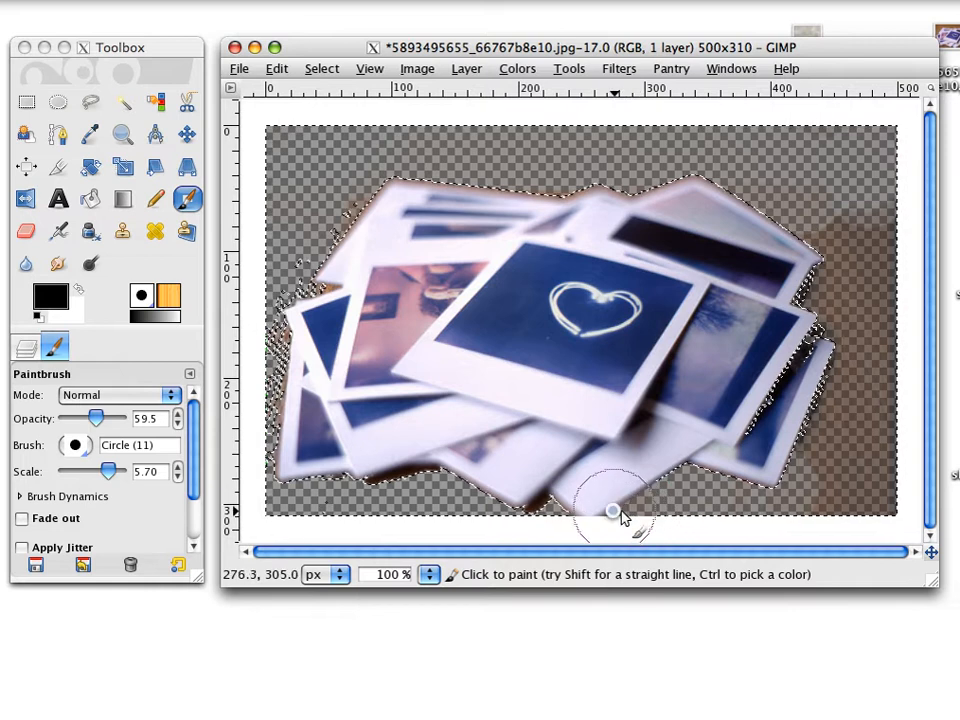
{"action": "mouse_move", "coordinate": [729, 497]}
{"action": "left_mouse_down"}
{"action": "mouse_move", "coordinate": [809, 443]}
{"action": "mouse_move", "coordinate": [830, 512]}
{"action": "mouse_move", "coordinate": [855, 493]}
{"action": "left_mouse_up"}
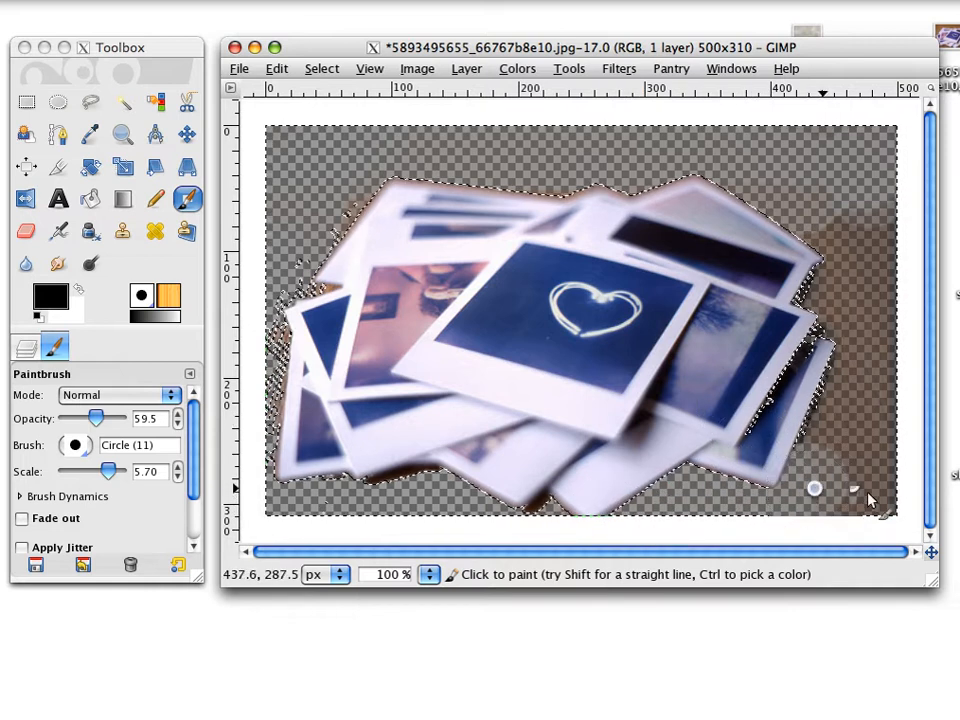
Paint over the remaining traces of background to the right of, above and to the left of the photo pile on the mask.
{"action": "mouse_move", "coordinate": [866, 443]}
{"action": "left_mouse_down"}
{"action": "mouse_move", "coordinate": [887, 205]}
{"action": "mouse_move", "coordinate": [873, 212]}
{"action": "mouse_move", "coordinate": [823, 200]}
{"action": "left_mouse_up"}
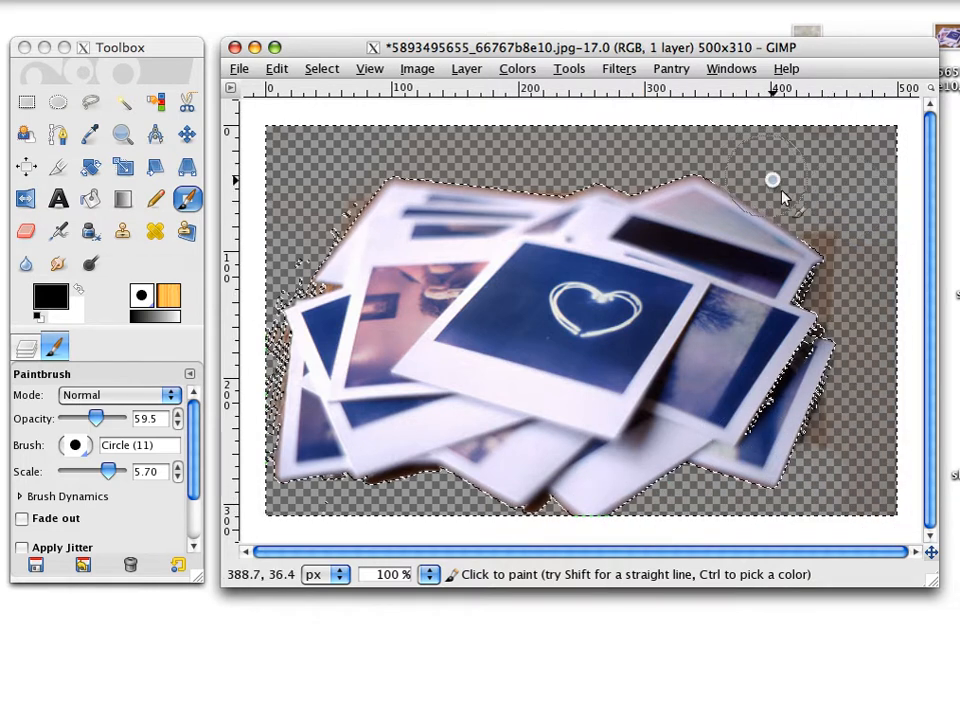
{"action": "mouse_move", "coordinate": [822, 316]}
{"action": "left_mouse_down"}
{"action": "mouse_move", "coordinate": [843, 287]}
{"action": "mouse_move", "coordinate": [840, 205]}
{"action": "left_mouse_up"}
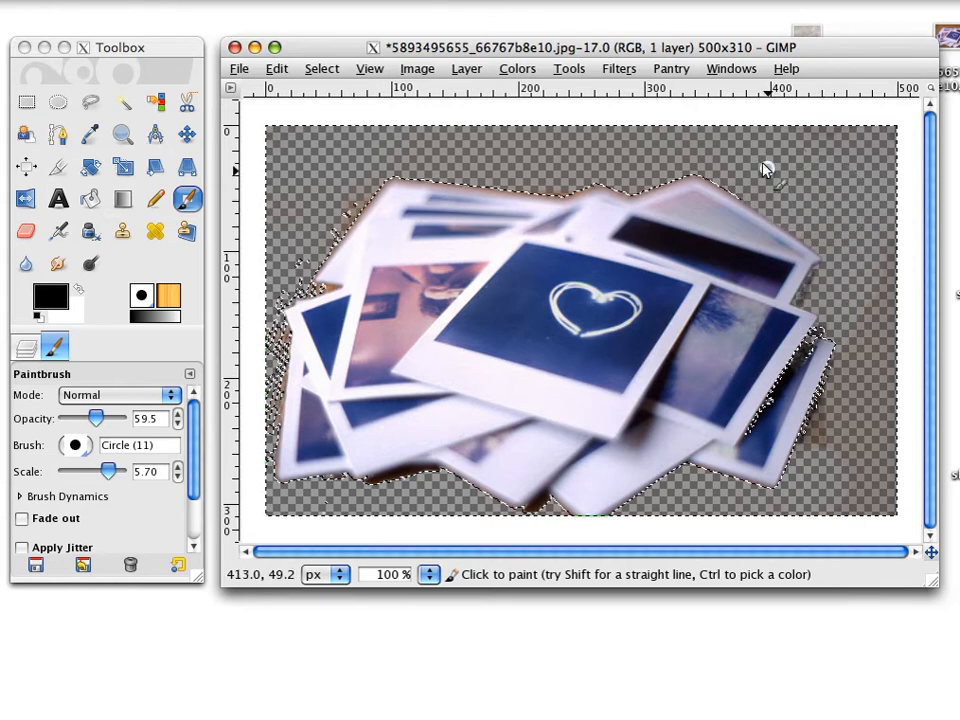
{"action": "mouse_move", "coordinate": [858, 403]}
{"action": "left_mouse_down"}
{"action": "mouse_move", "coordinate": [870, 356]}
{"action": "mouse_move", "coordinate": [806, 484]}
{"action": "mouse_move", "coordinate": [856, 363]}
{"action": "left_mouse_up"}
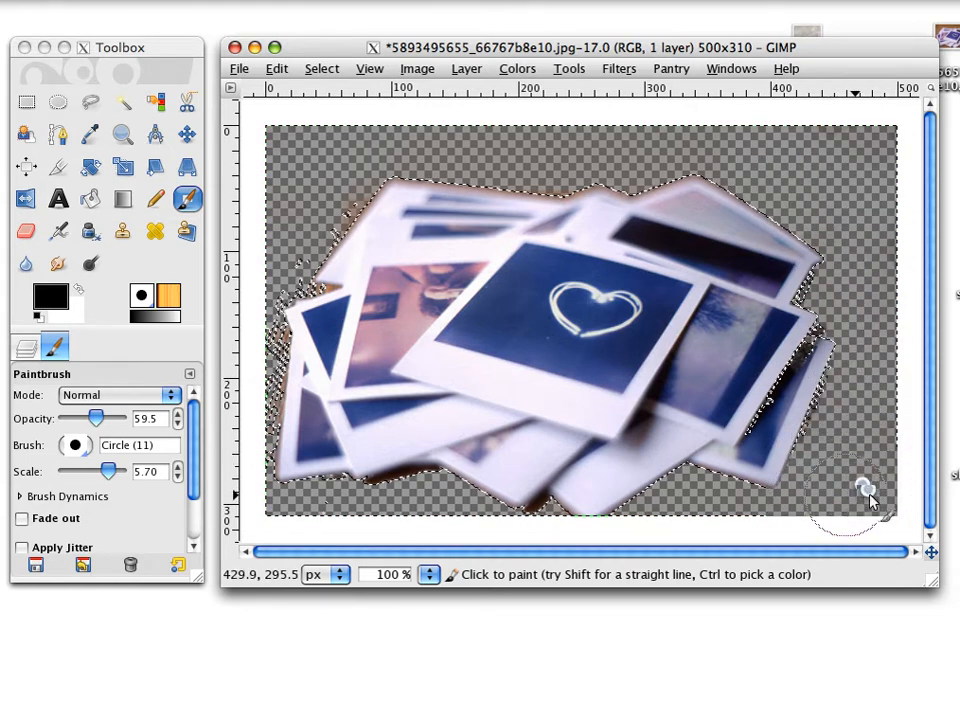
{"action": "left_click_drag", "start_coordinate": [748, 165], "coordinate": [528, 164]}
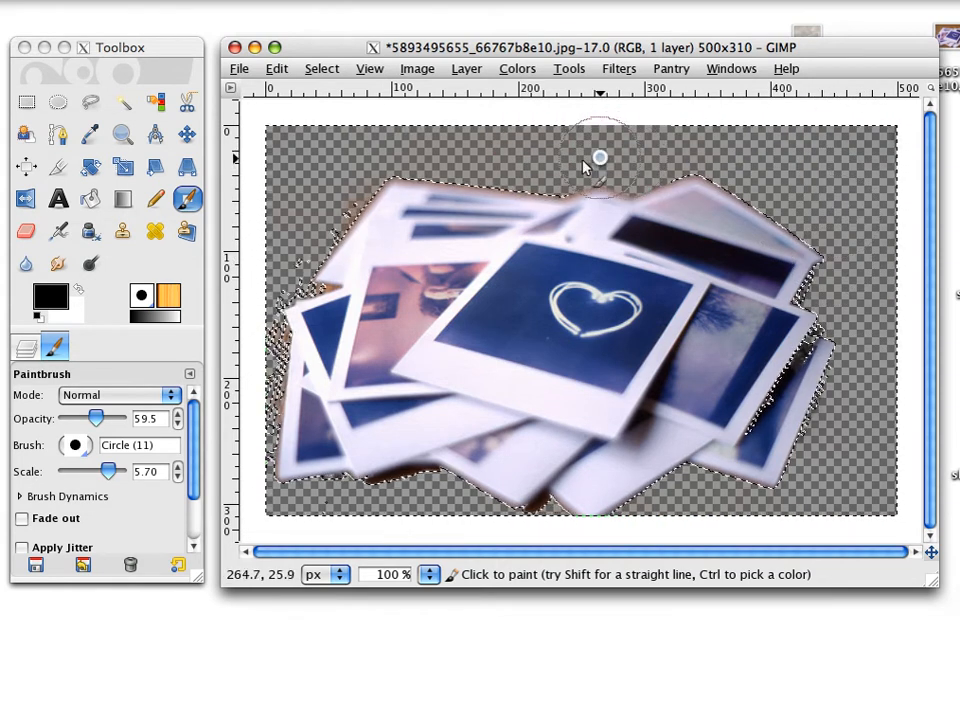
{"action": "mouse_move", "coordinate": [326, 207]}
{"action": "left_mouse_down"}
{"action": "mouse_move", "coordinate": [283, 290]}
{"action": "mouse_move", "coordinate": [266, 360]}
{"action": "left_mouse_up"}
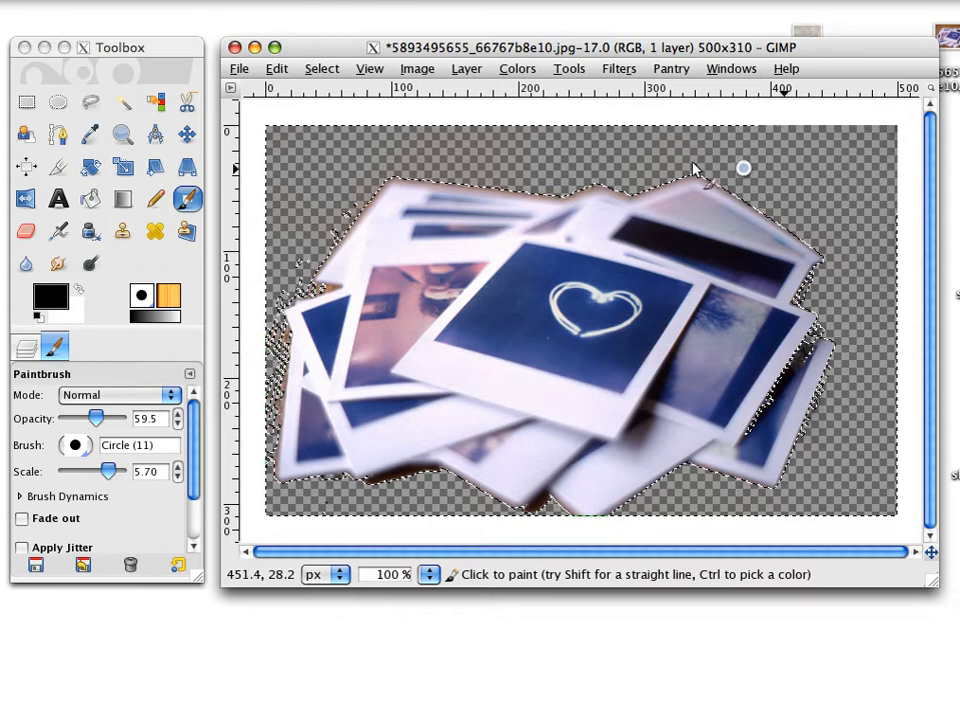
Add a white-filled 500 × 310 px layer and place it below the Background layer.
{"action": "left_click", "coordinate": [29, 349]}
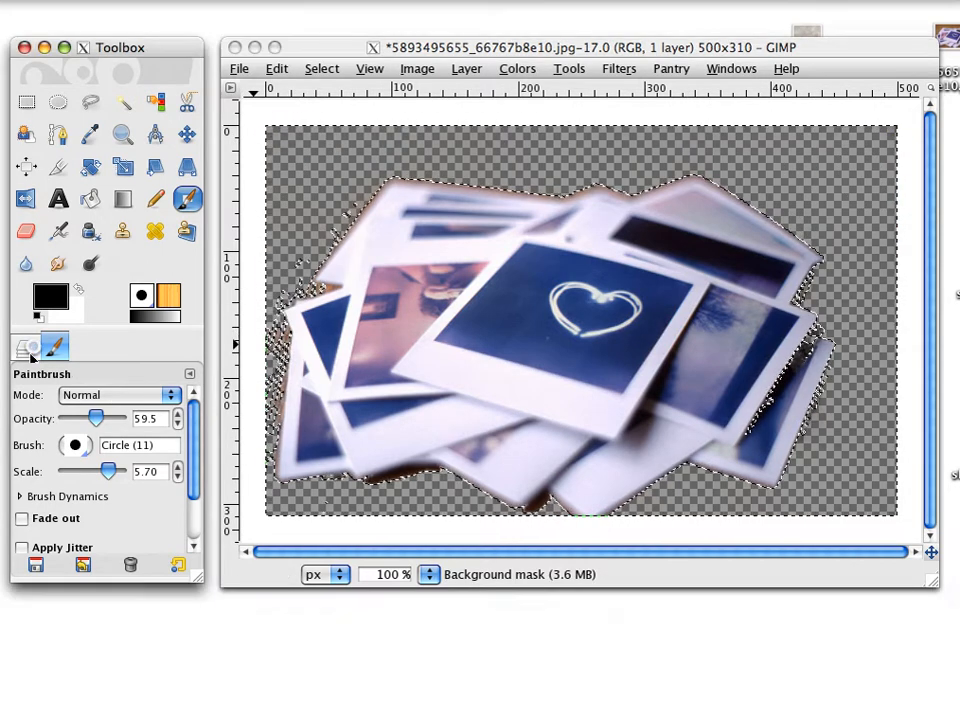
{"action": "left_click", "coordinate": [24, 350]}
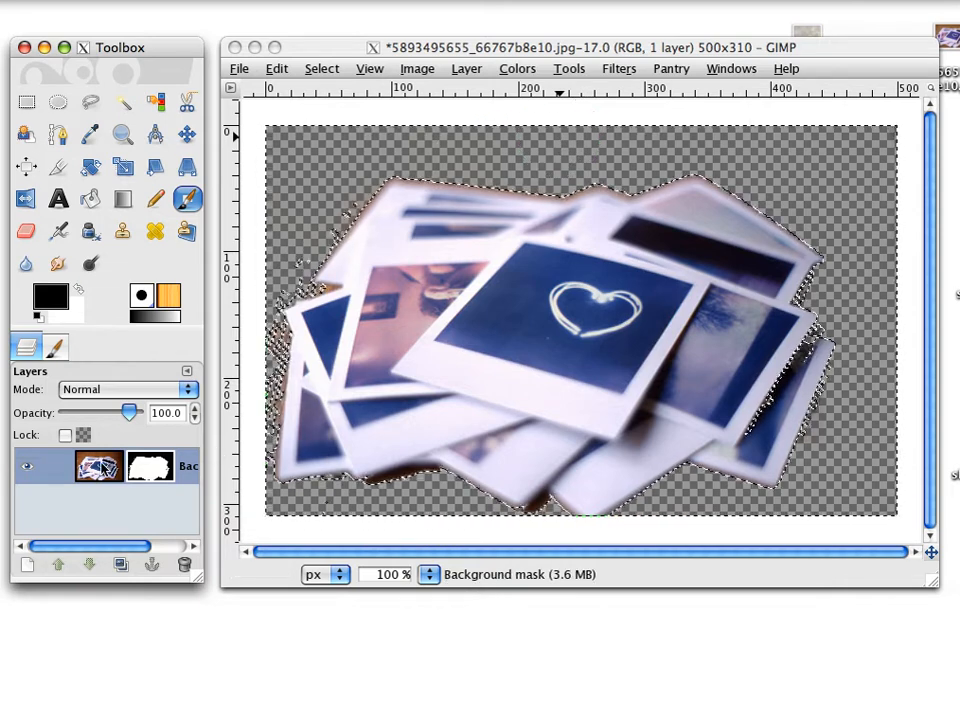
{"action": "left_click", "coordinate": [24, 566]}
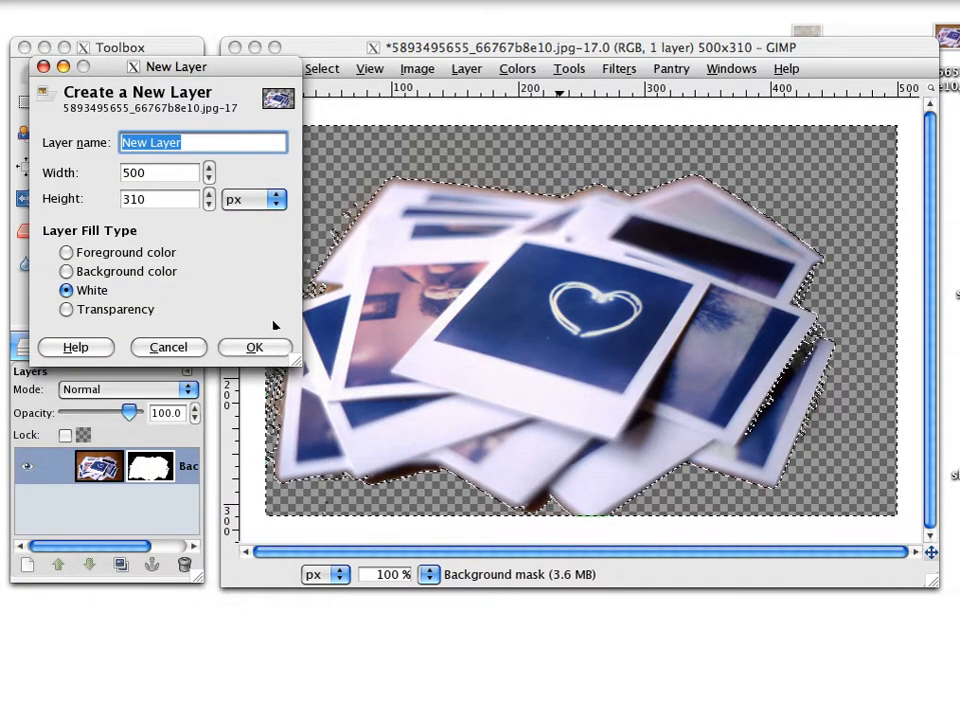
{"action": "left_click", "coordinate": [253, 347]}
{"action": "left_click_drag", "start_coordinate": [147, 470], "coordinate": [153, 521]}
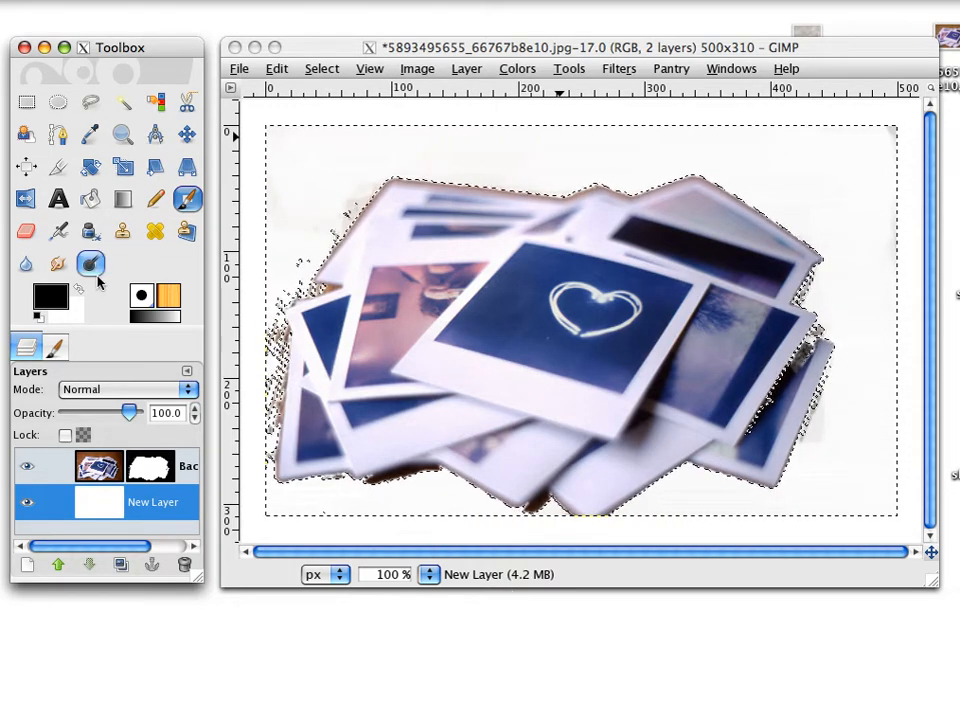
Fill the selected background area of the new layer with black (000000) using Bucket Fill.
{"action": "left_click", "coordinate": [130, 230]}
{"action": "left_click", "coordinate": [90, 199]}
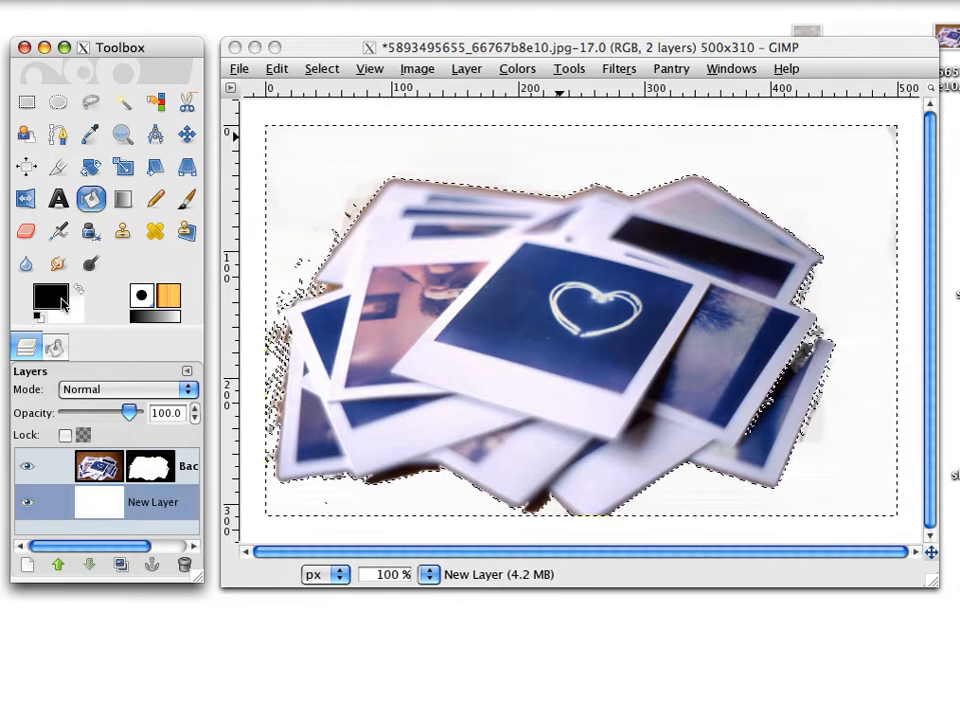
{"action": "left_click", "coordinate": [57, 305]}
{"action": "left_click", "coordinate": [99, 512]}
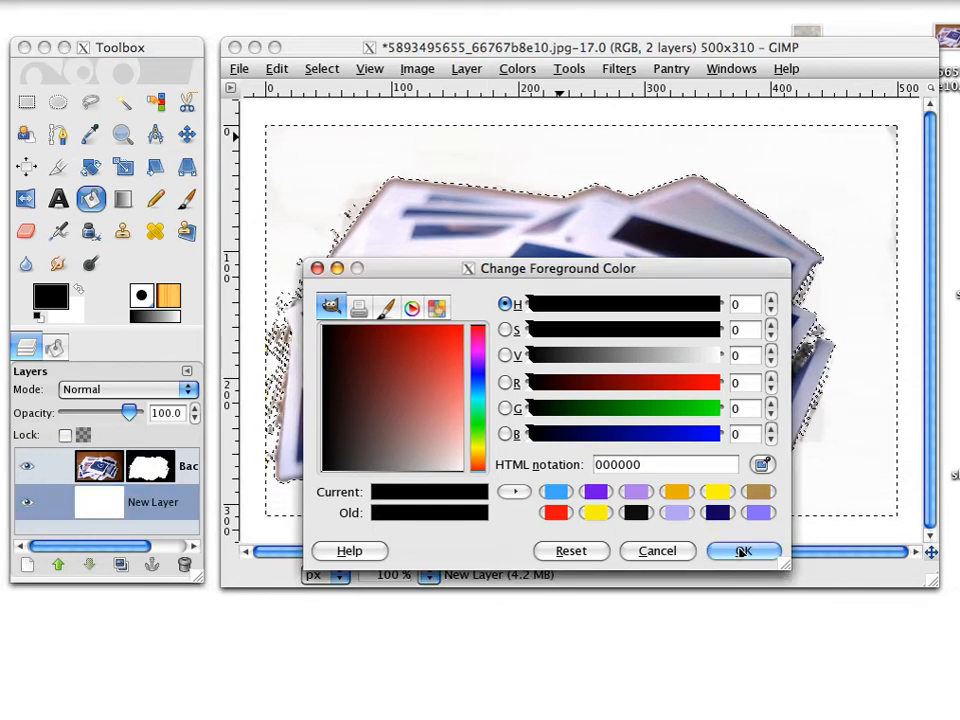
{"action": "left_click", "coordinate": [743, 551]}
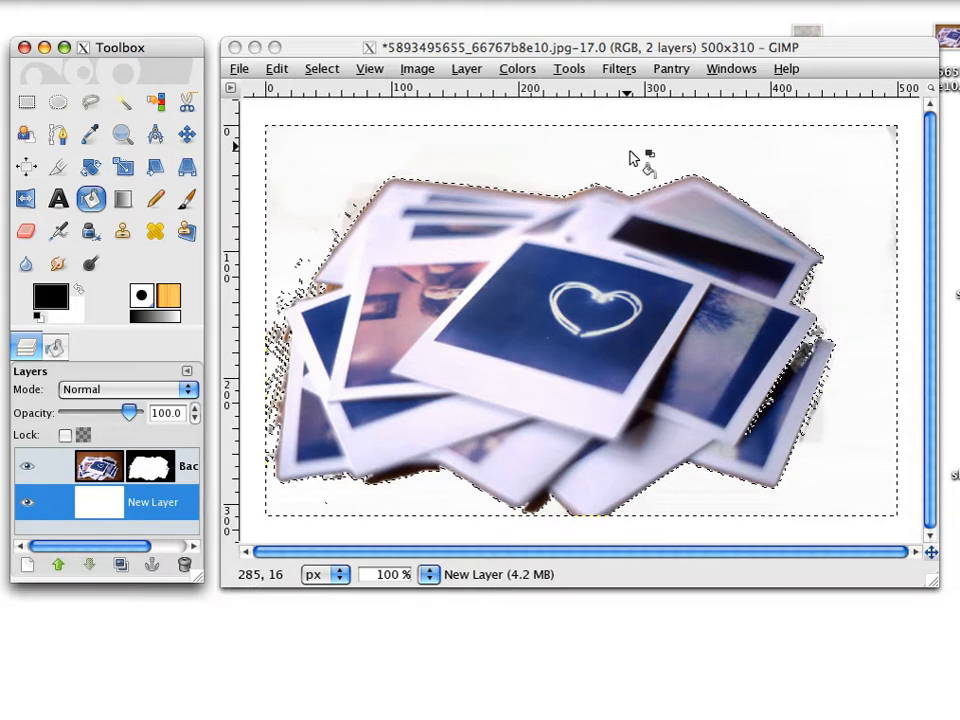
{"action": "left_click", "coordinate": [790, 168]}
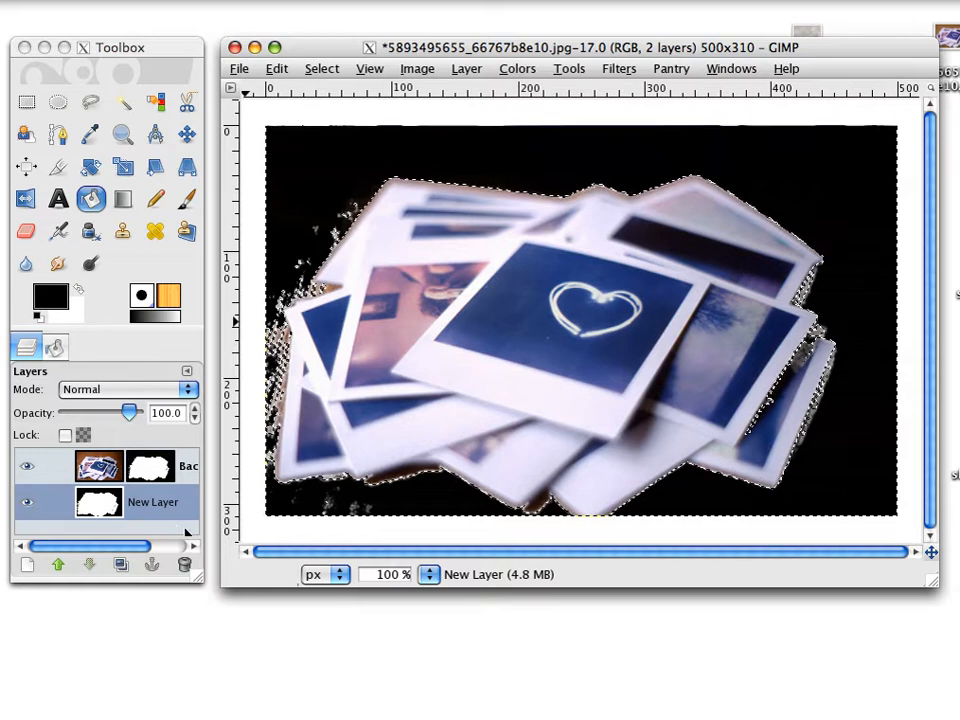
Delete the black-filled layer beneath the Background layer.
{"action": "left_click", "coordinate": [184, 564]}
{"action": "left_click", "coordinate": [185, 565]}
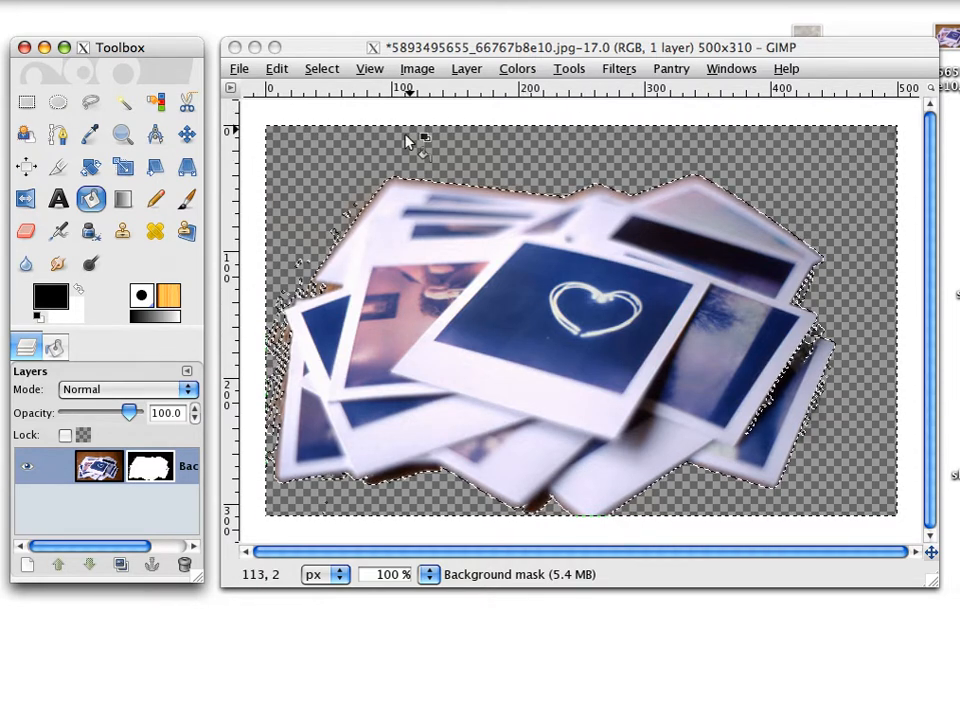
Touch up the mask with black Paintbrush strokes at the pile's upper-left edge, and clear the selection.
{"action": "left_click", "coordinate": [188, 197]}
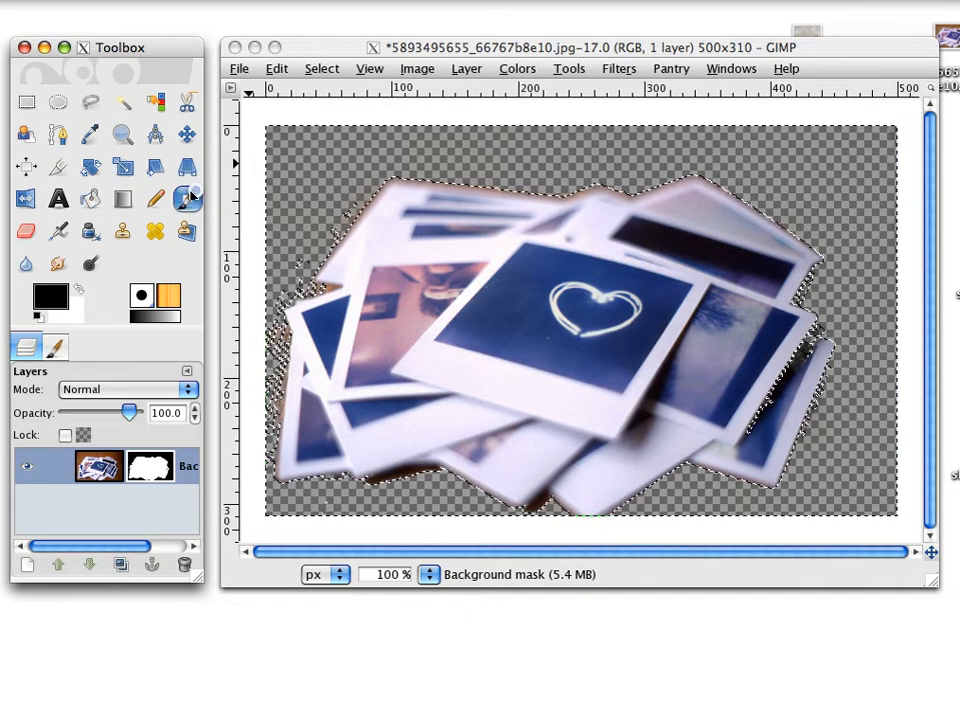
{"action": "mouse_move", "coordinate": [354, 153]}
{"action": "left_mouse_down"}
{"action": "mouse_move", "coordinate": [337, 203]}
{"action": "mouse_move", "coordinate": [306, 223]}
{"action": "left_mouse_up"}
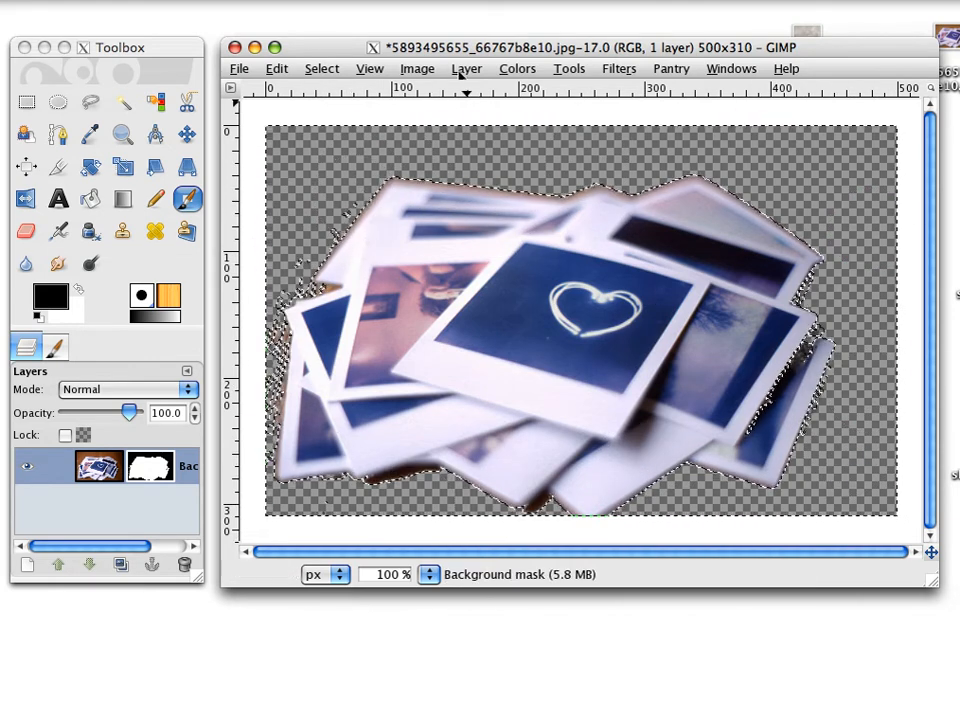
{"action": "left_click", "coordinate": [330, 69]}
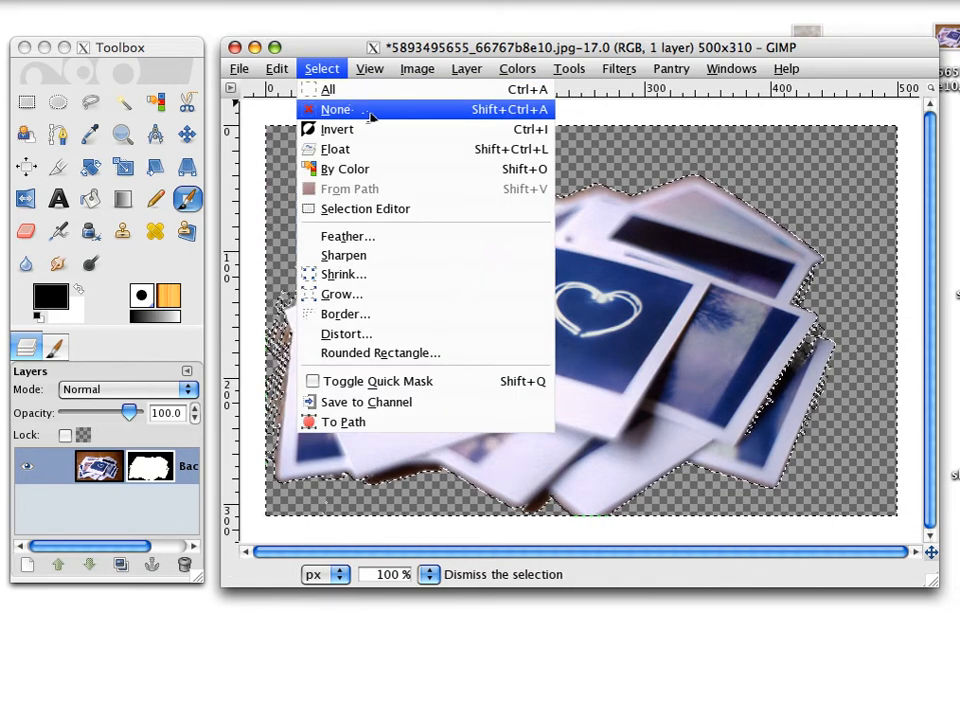
{"action": "left_click", "coordinate": [345, 110]}
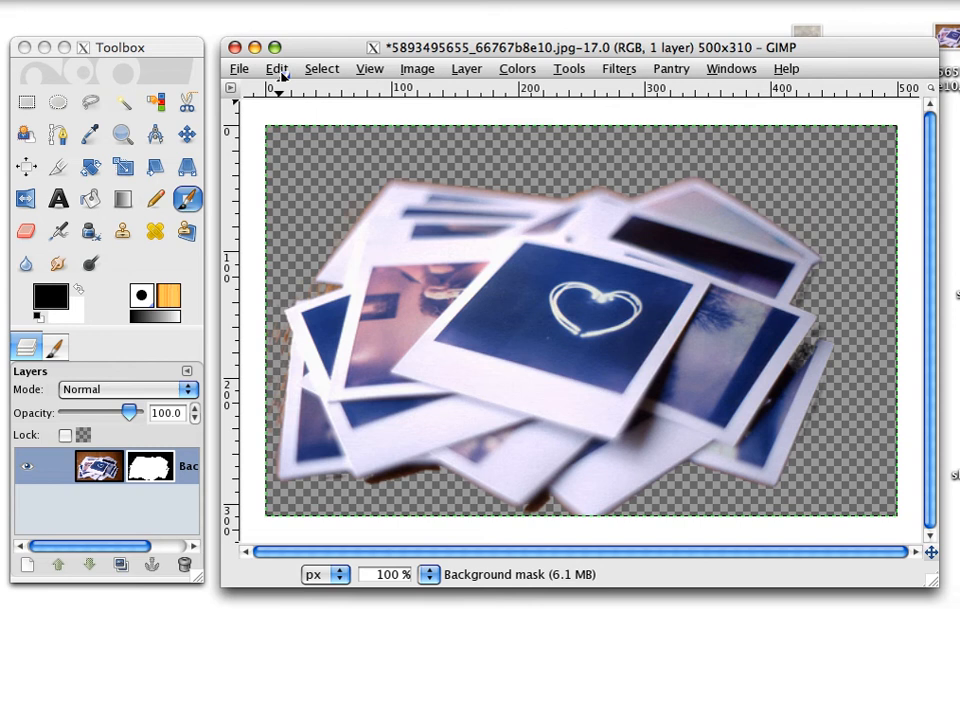
Copy the visible masked photo pile to the clipboard with Copy Visible.
{"action": "left_click", "coordinate": [282, 74]}
{"action": "left_click", "coordinate": [281, 75]}
{"action": "left_click", "coordinate": [241, 70]}
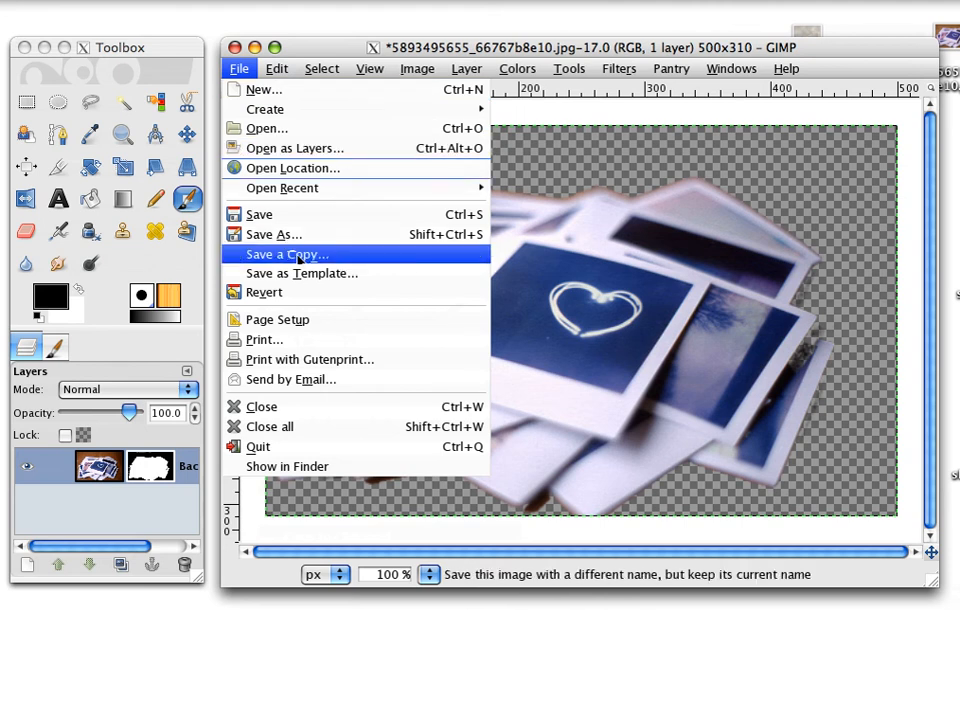
{"action": "mouse_move", "coordinate": [277, 70]}
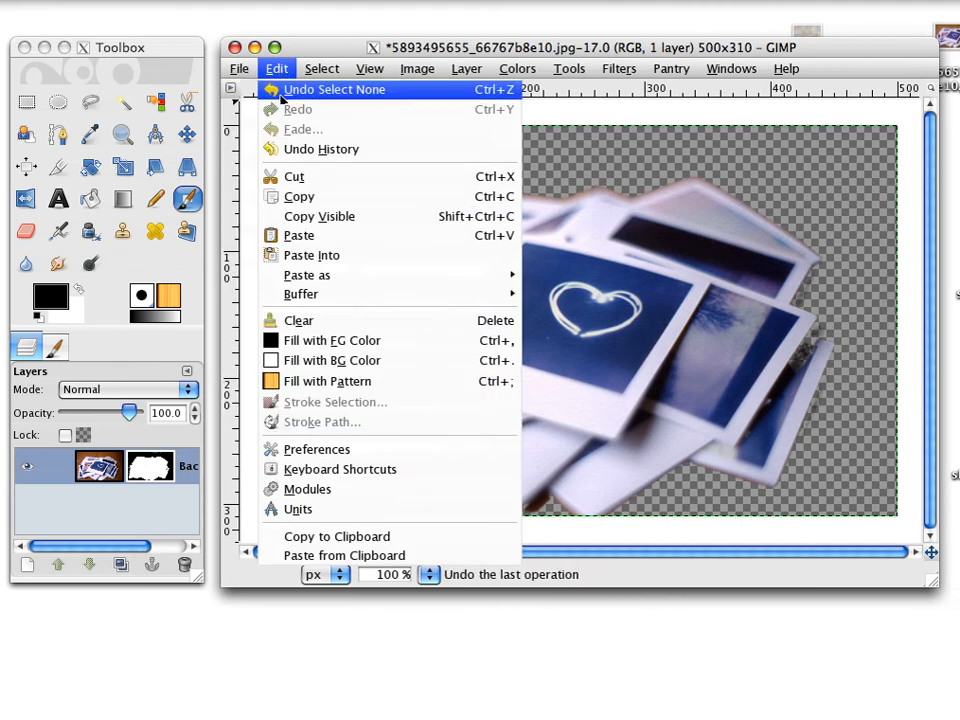
{"action": "left_click", "coordinate": [343, 216]}
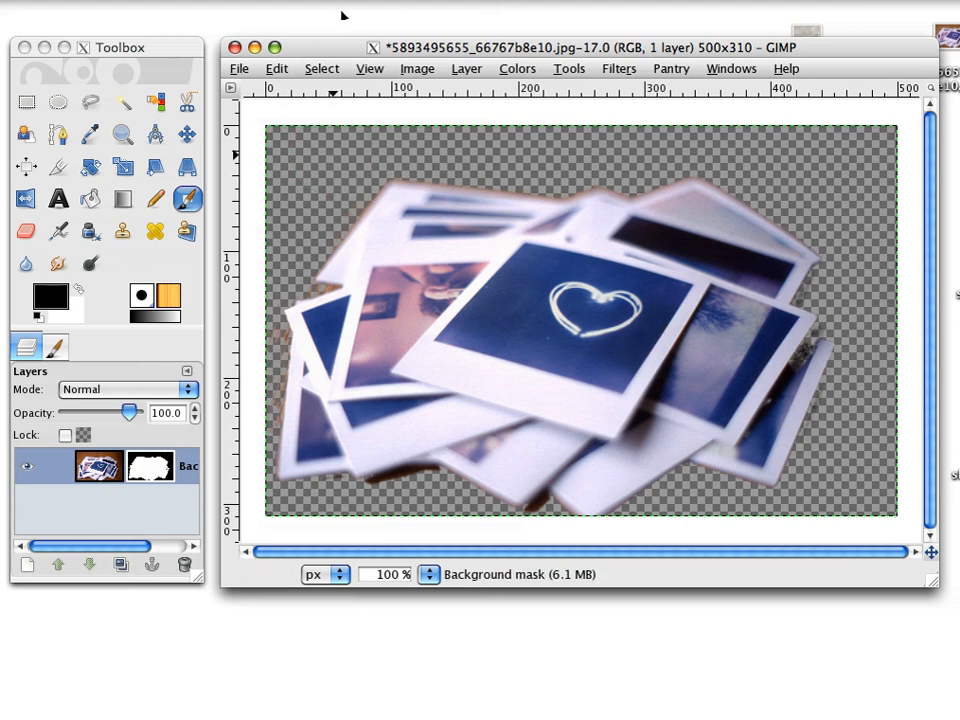
{"action": "left_click", "coordinate": [628, 0]}
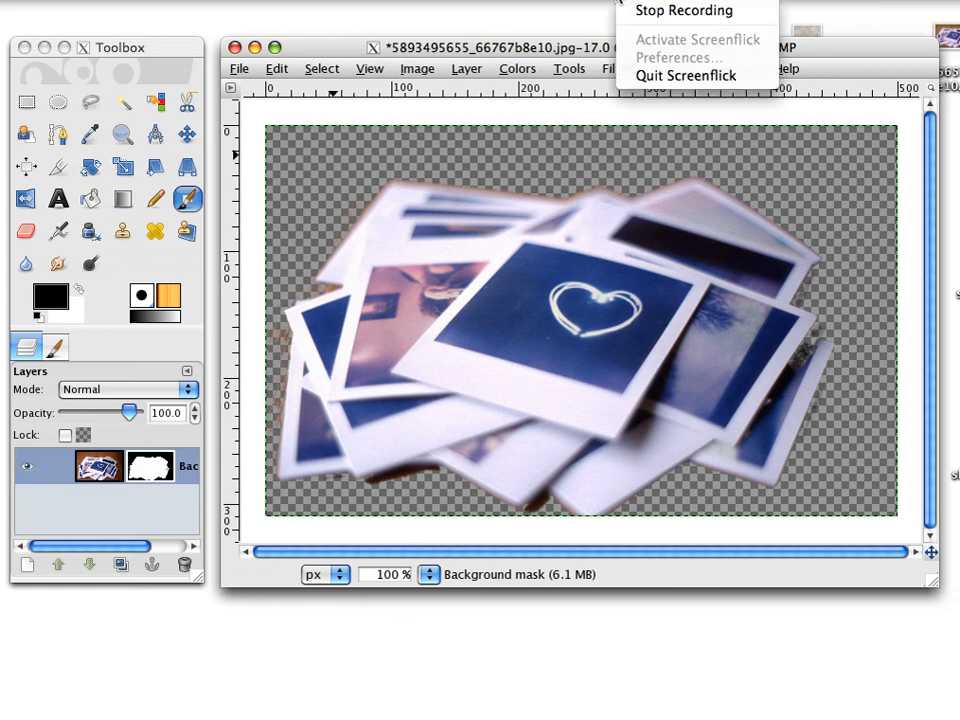